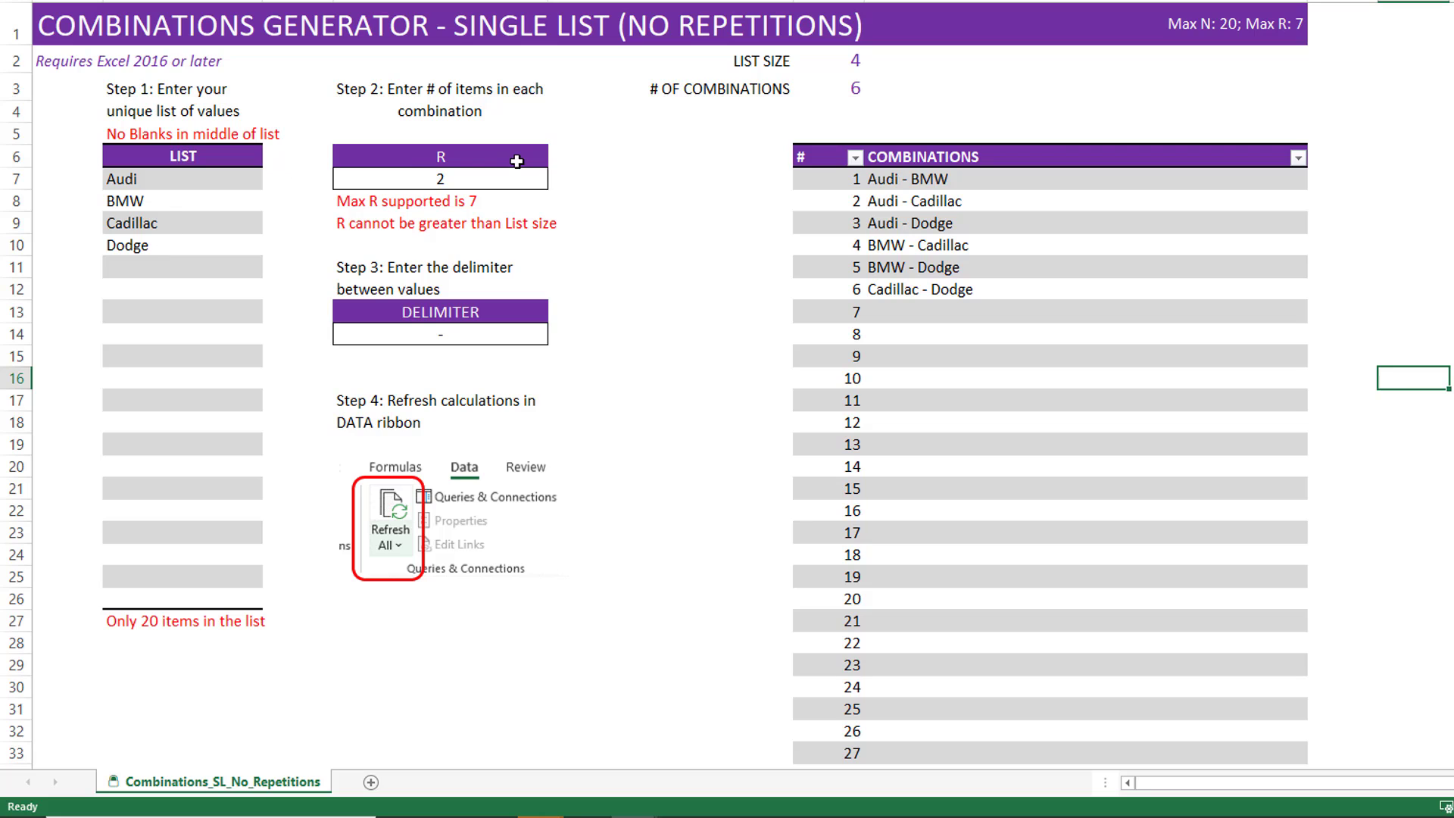
- Clear the combination size value, then undo to restore it to 2
left_click(491, 178)
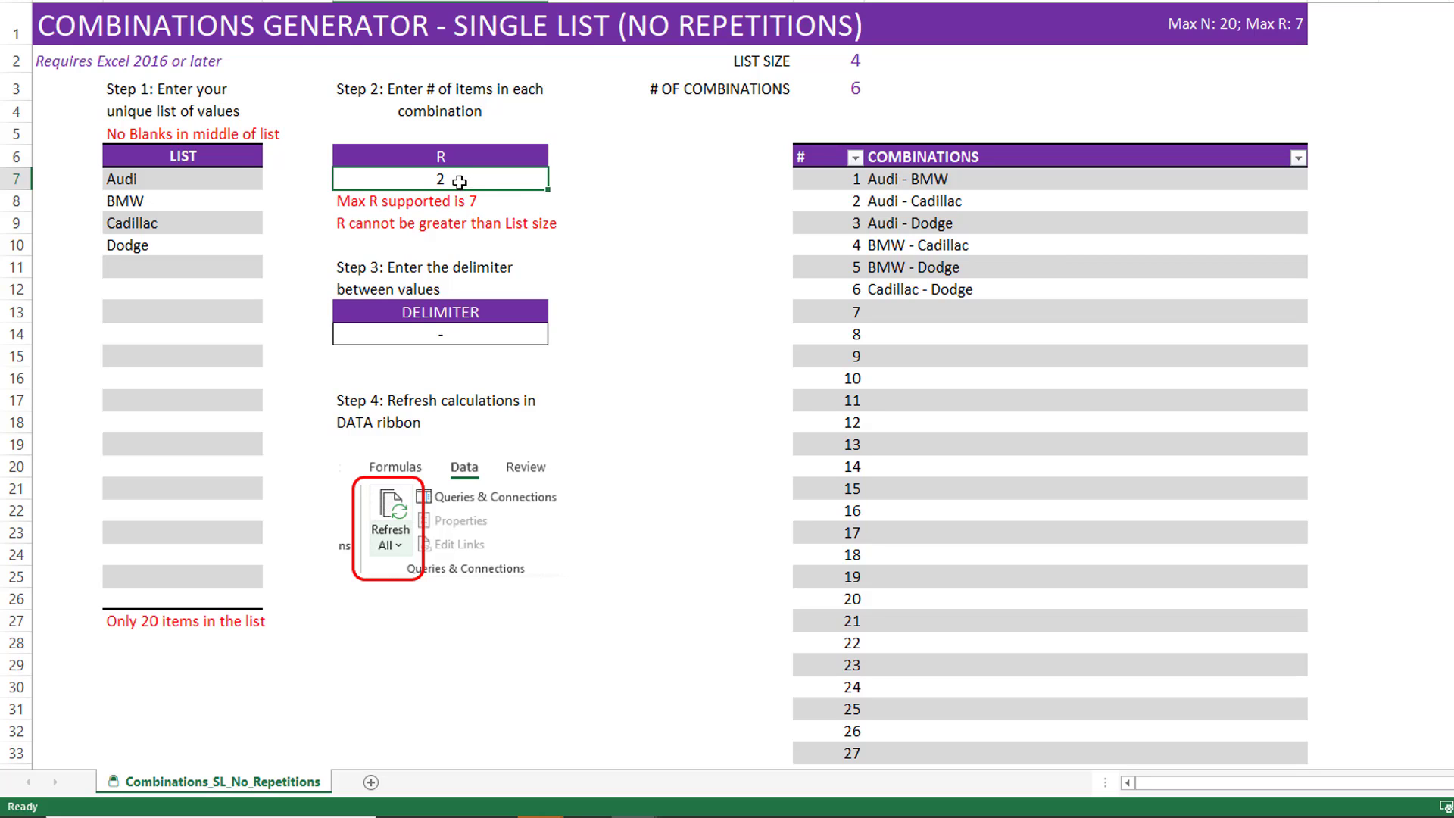
key("Delete")
key("ctrl+z")
- Set the DELIMITER cell to a plus sign '+'
left_click(435, 335)
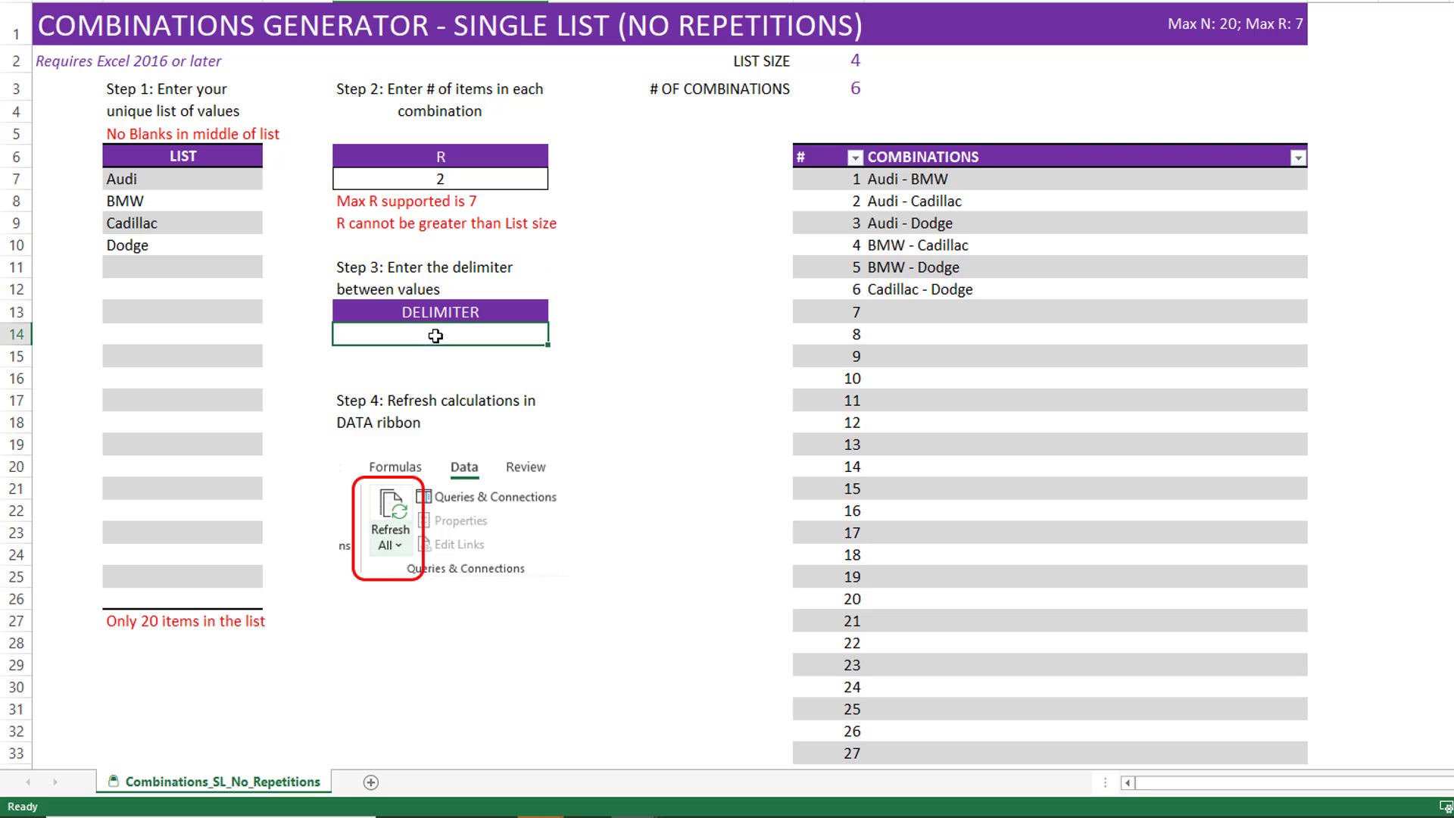
key("F2")
type("+")
key("Return")
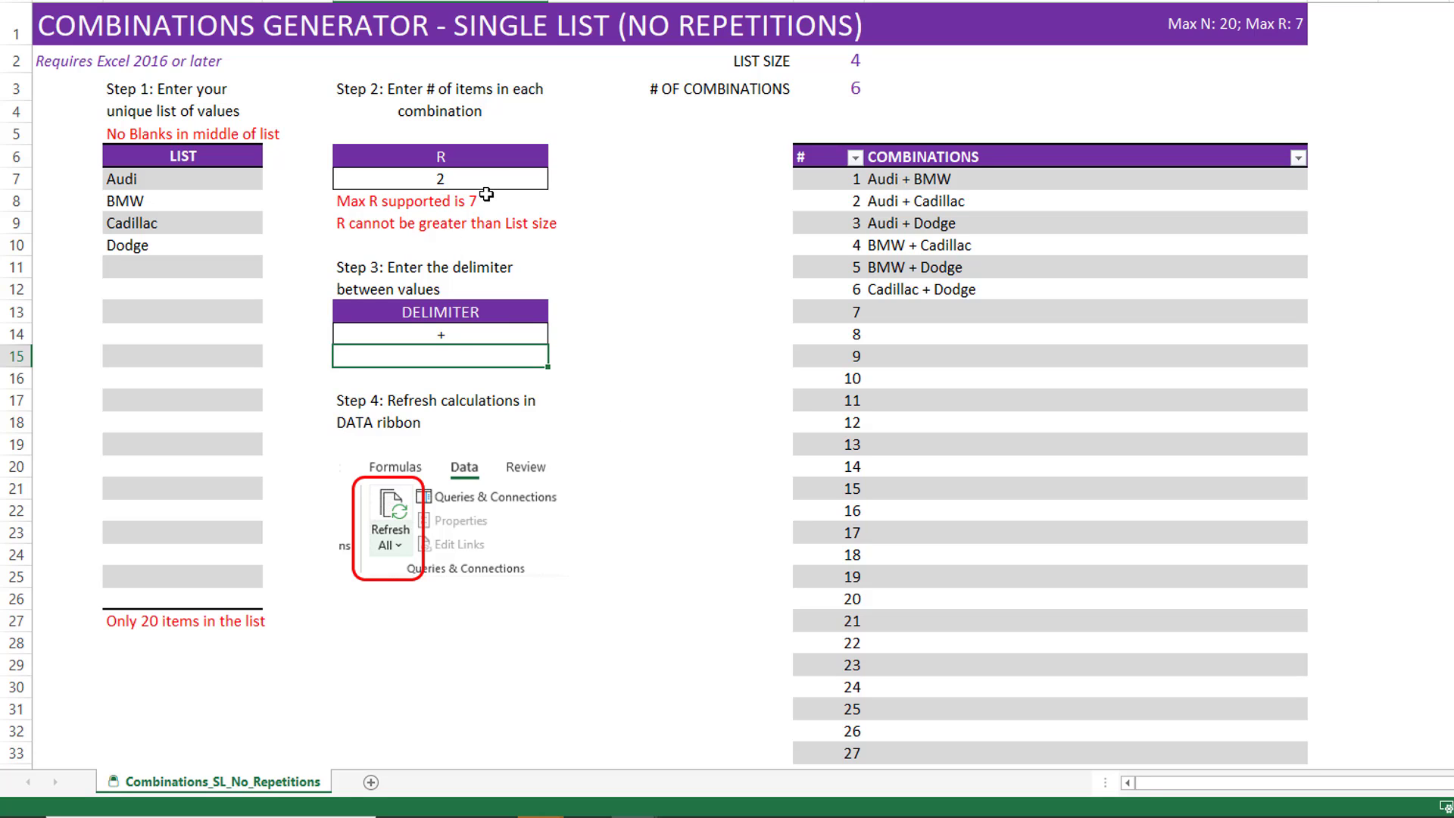
- Enter 3 as the combination size R and run Refresh All to regenerate the list
left_click(452, 177)
type("3")
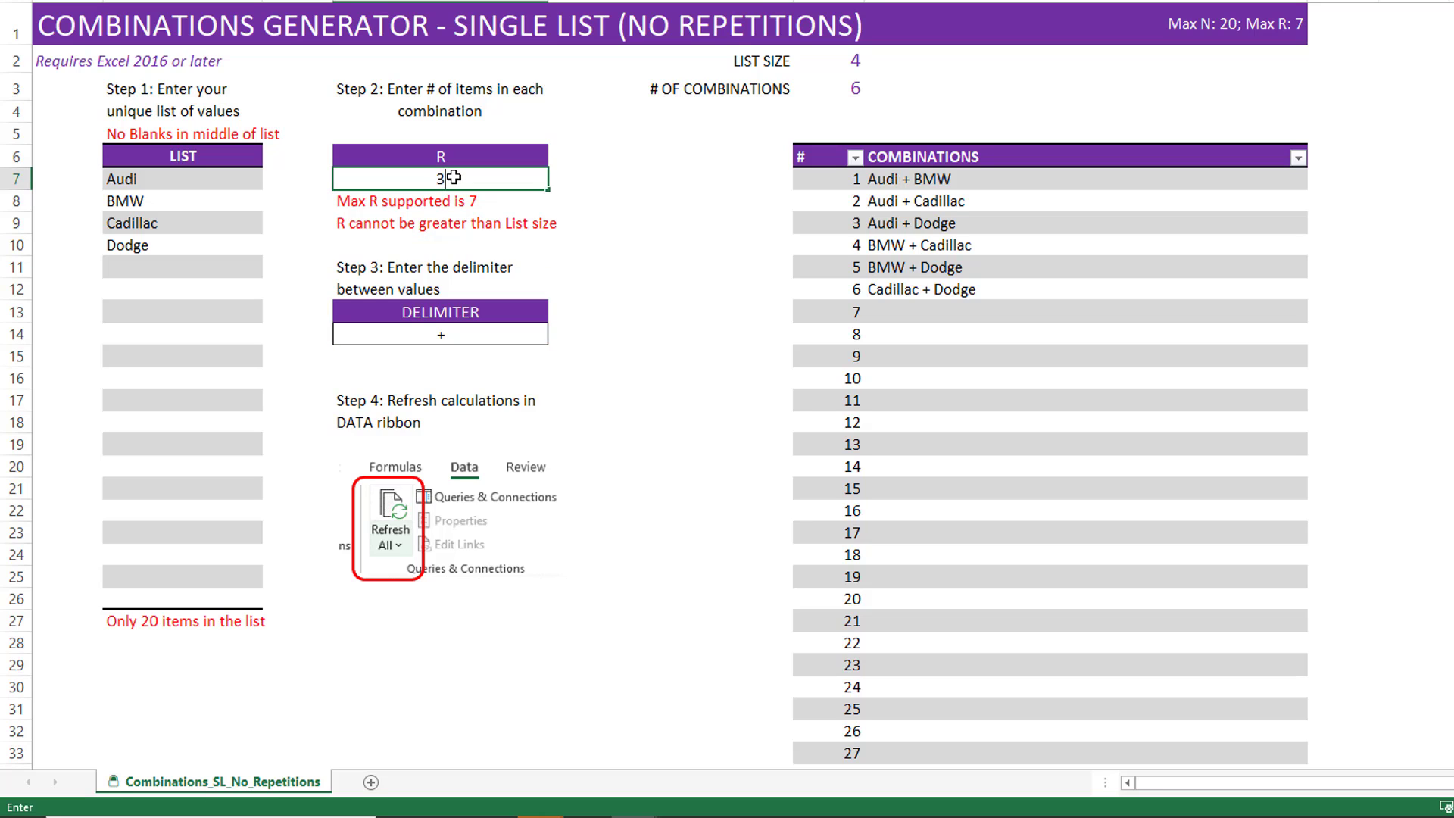
key("Return")
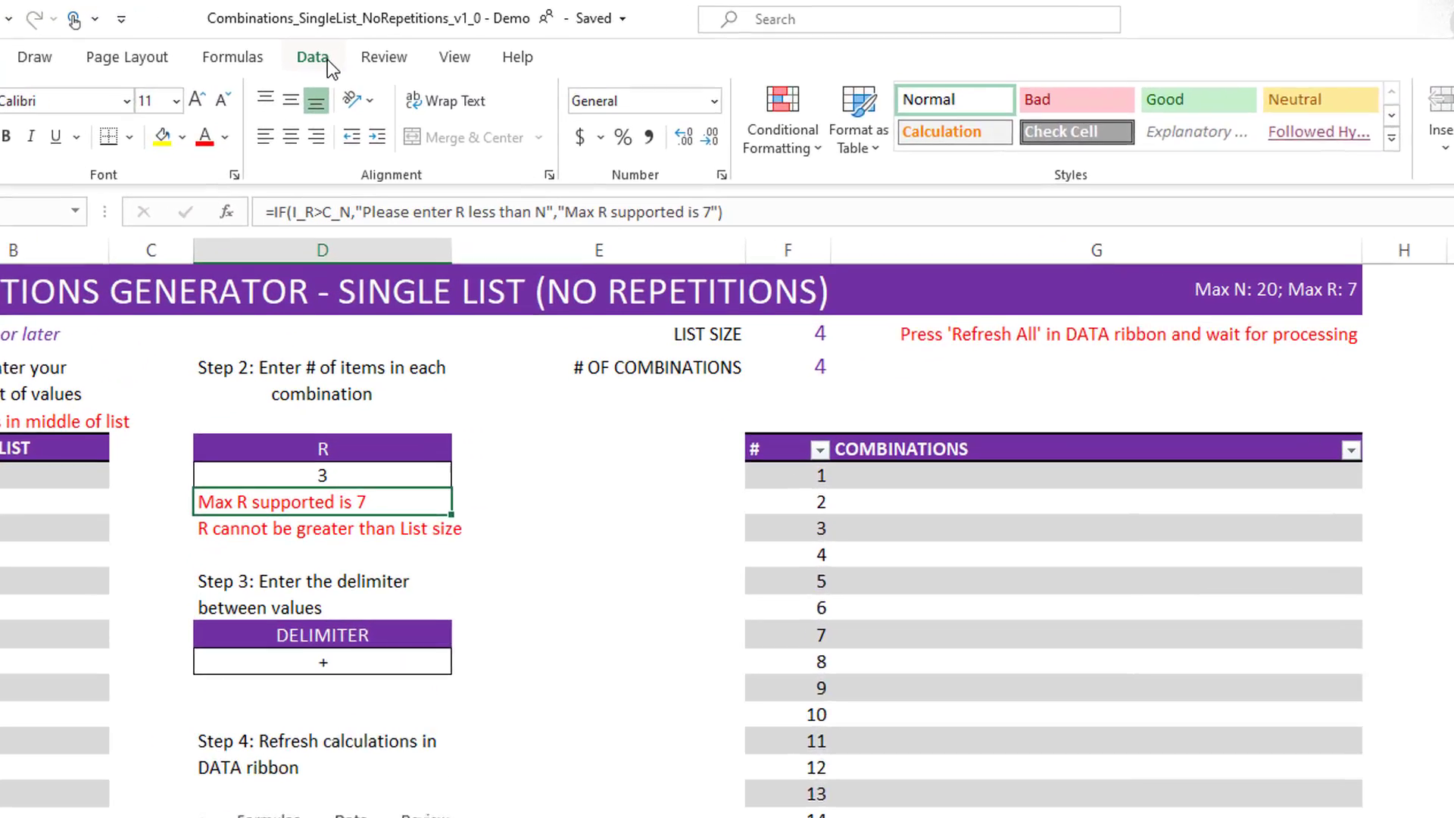
left_click(327, 59)
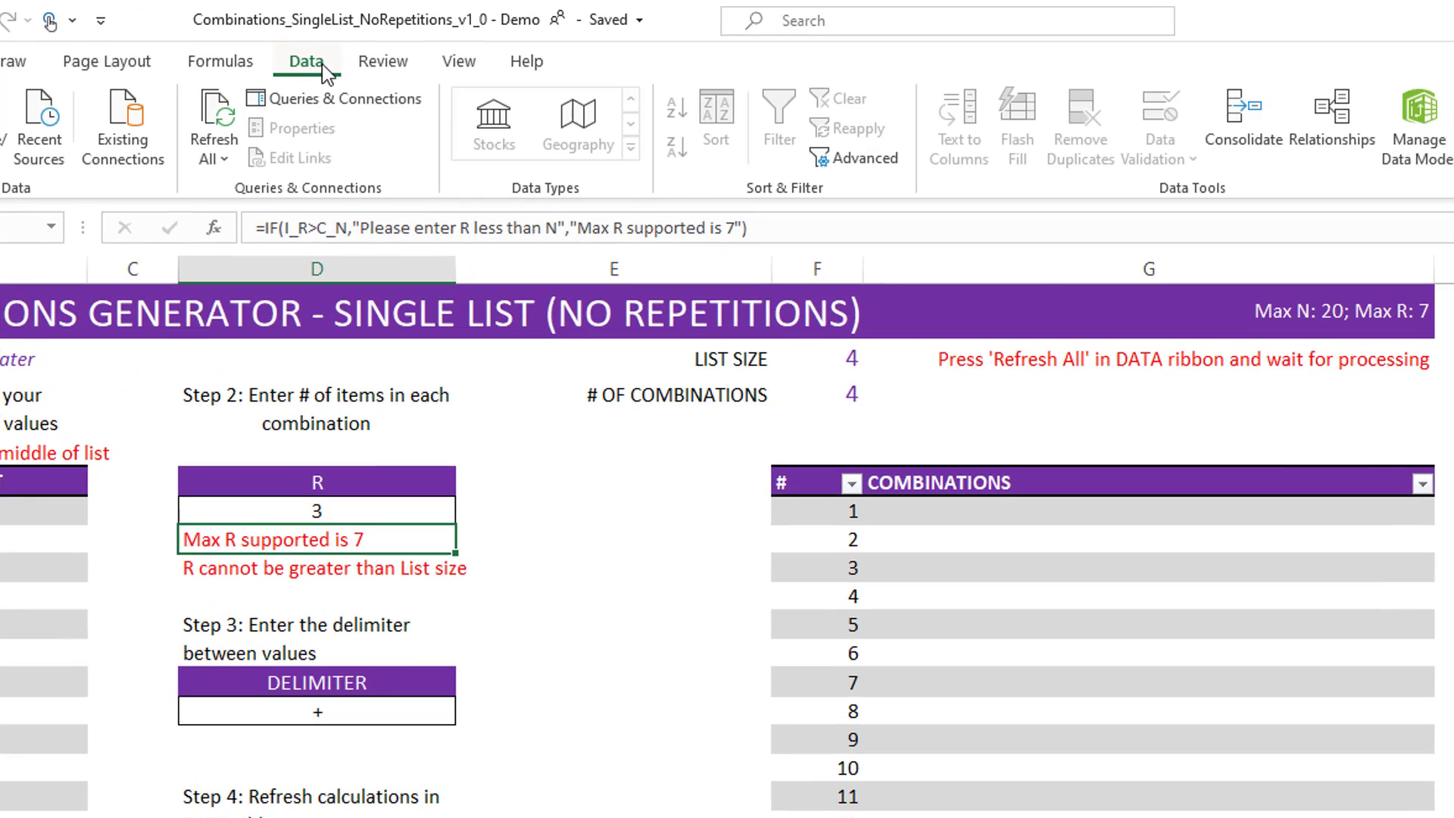
left_click(219, 110)
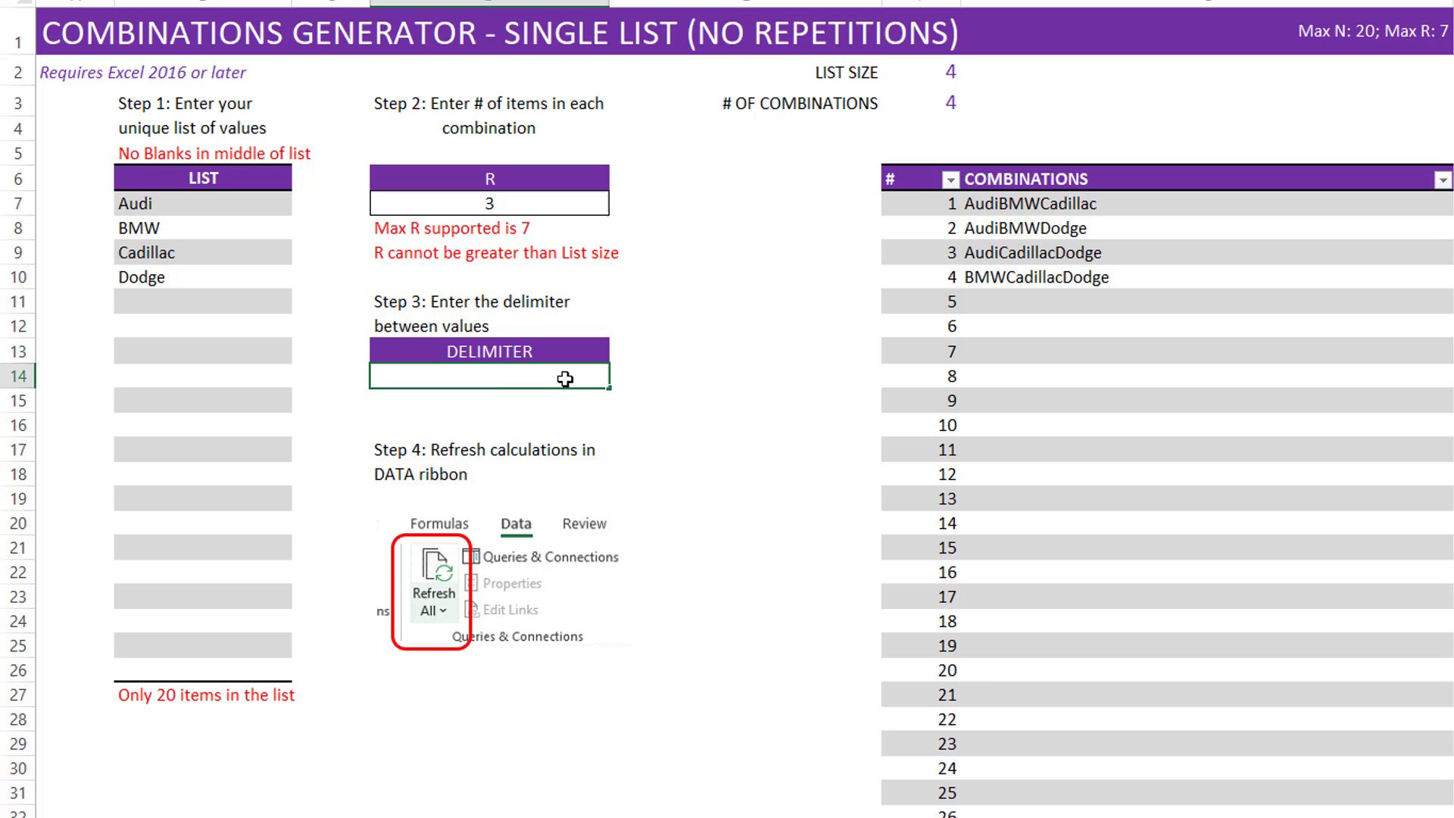
- Enter a hyphen '-' as the delimiter and return to the top of the sheet
type("-")
key("Return")
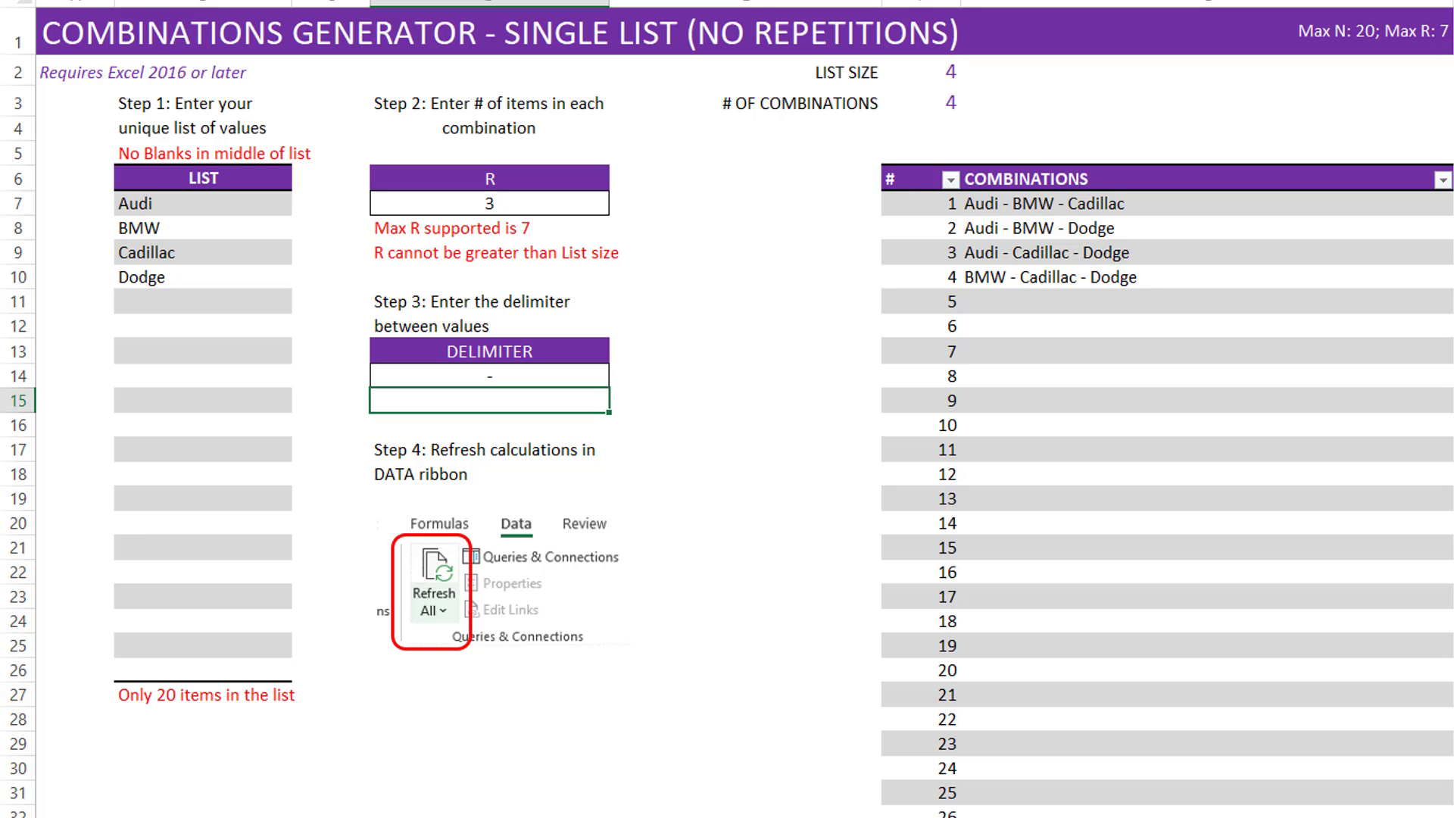
key("ctrl+Home")
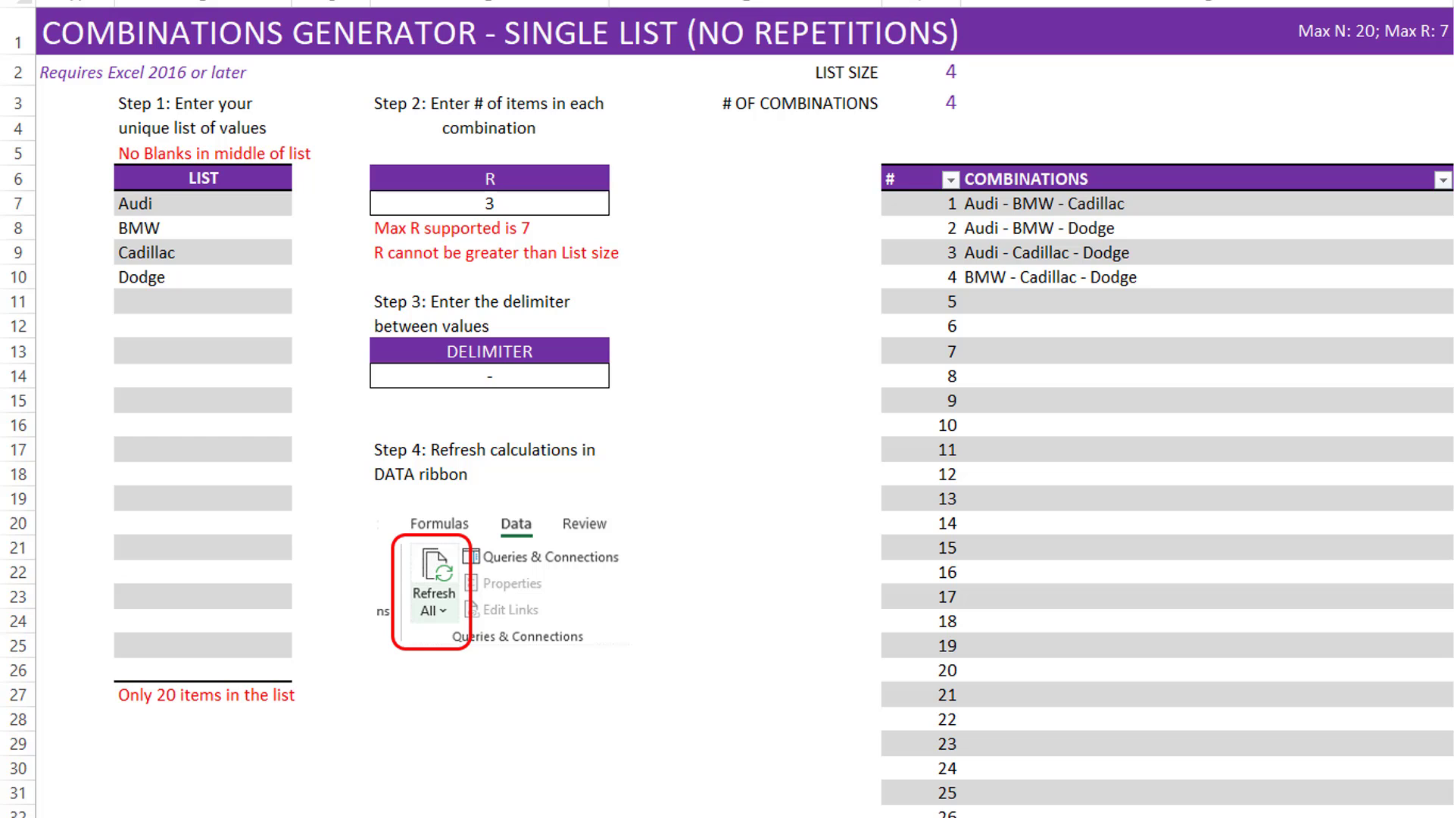
- Paste the copied brands Ford through Subaru as values starting at the Audi cell
key("Return")
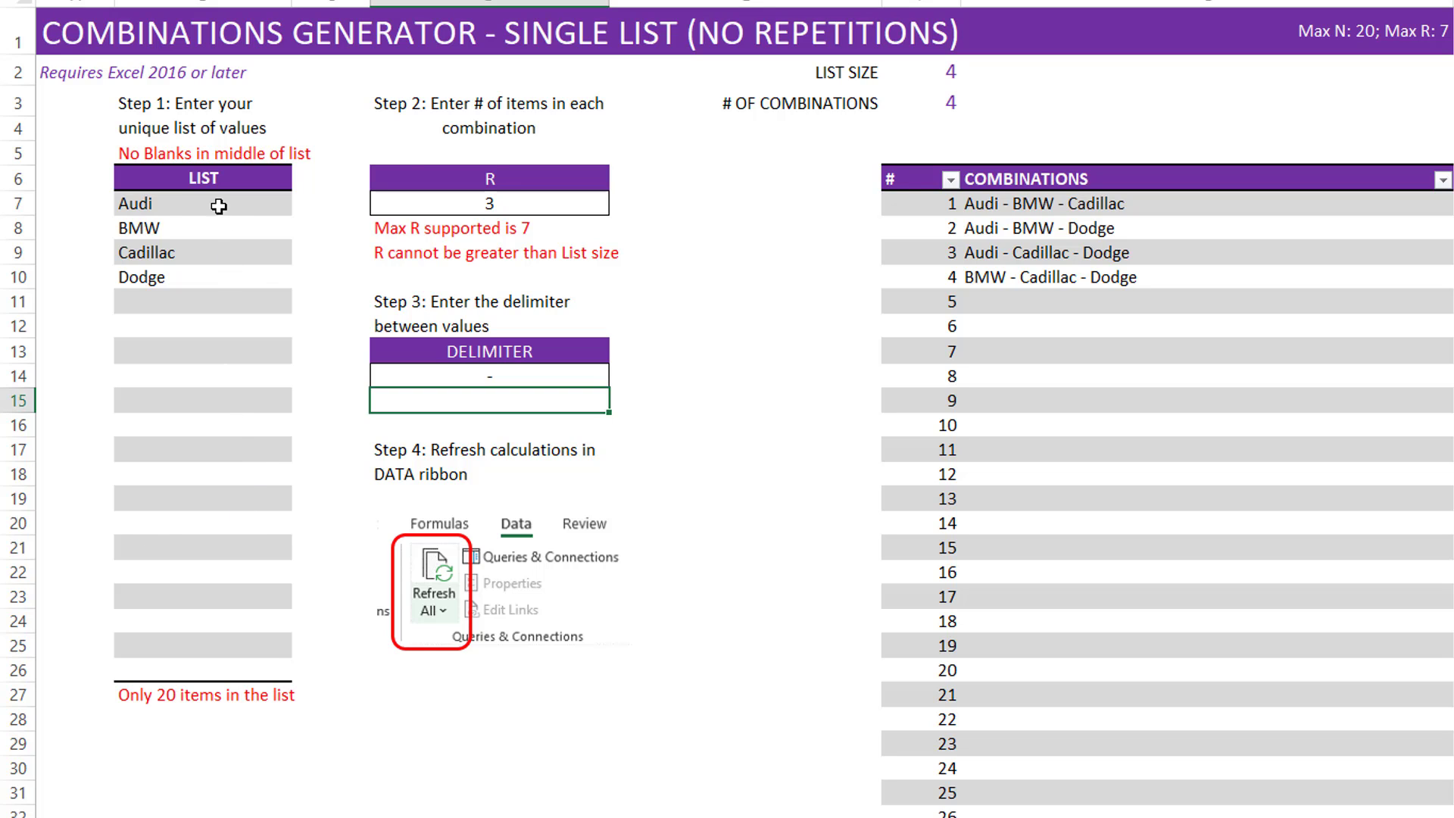
right_click(219, 206)
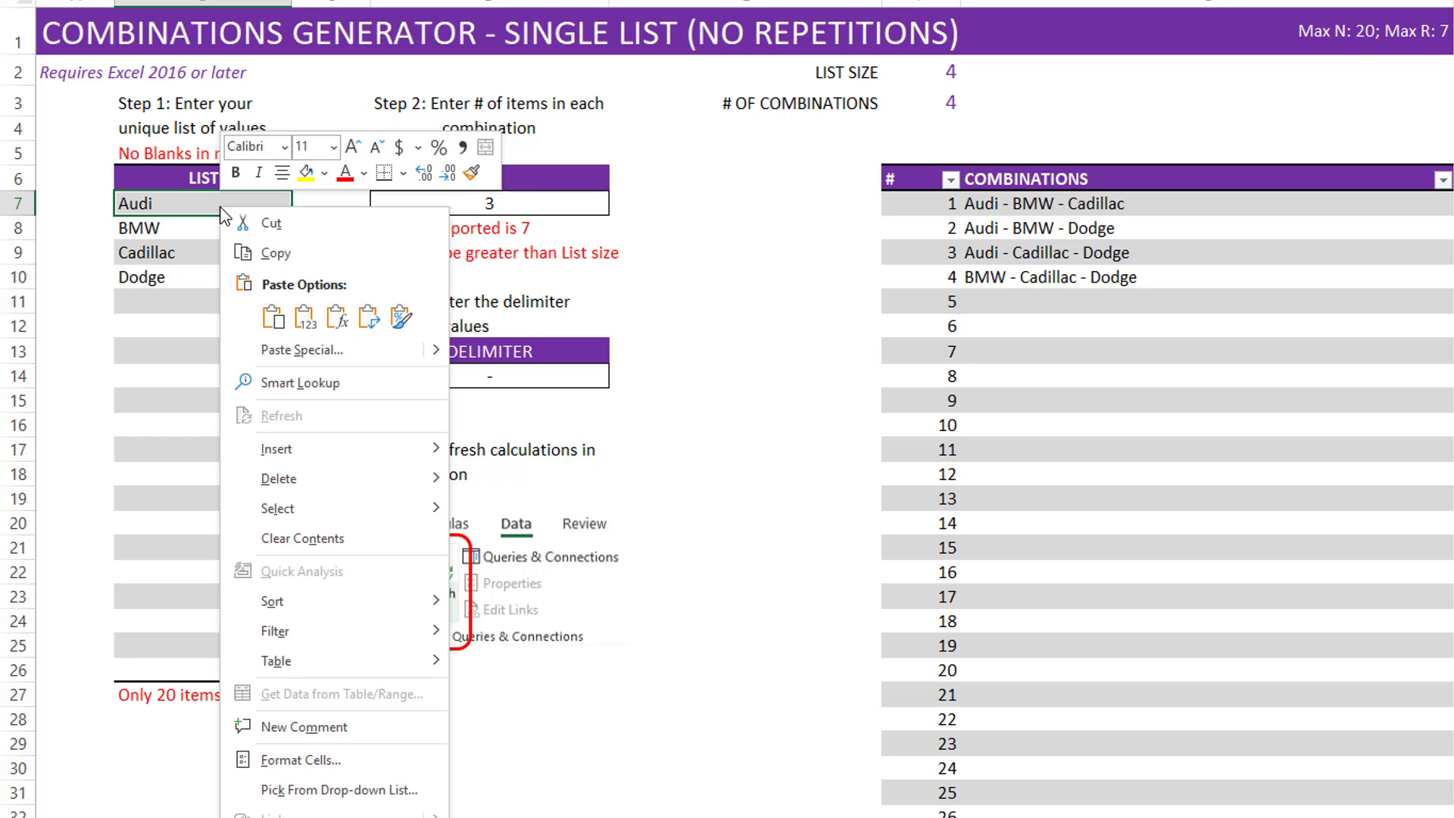
left_click(166, 204)
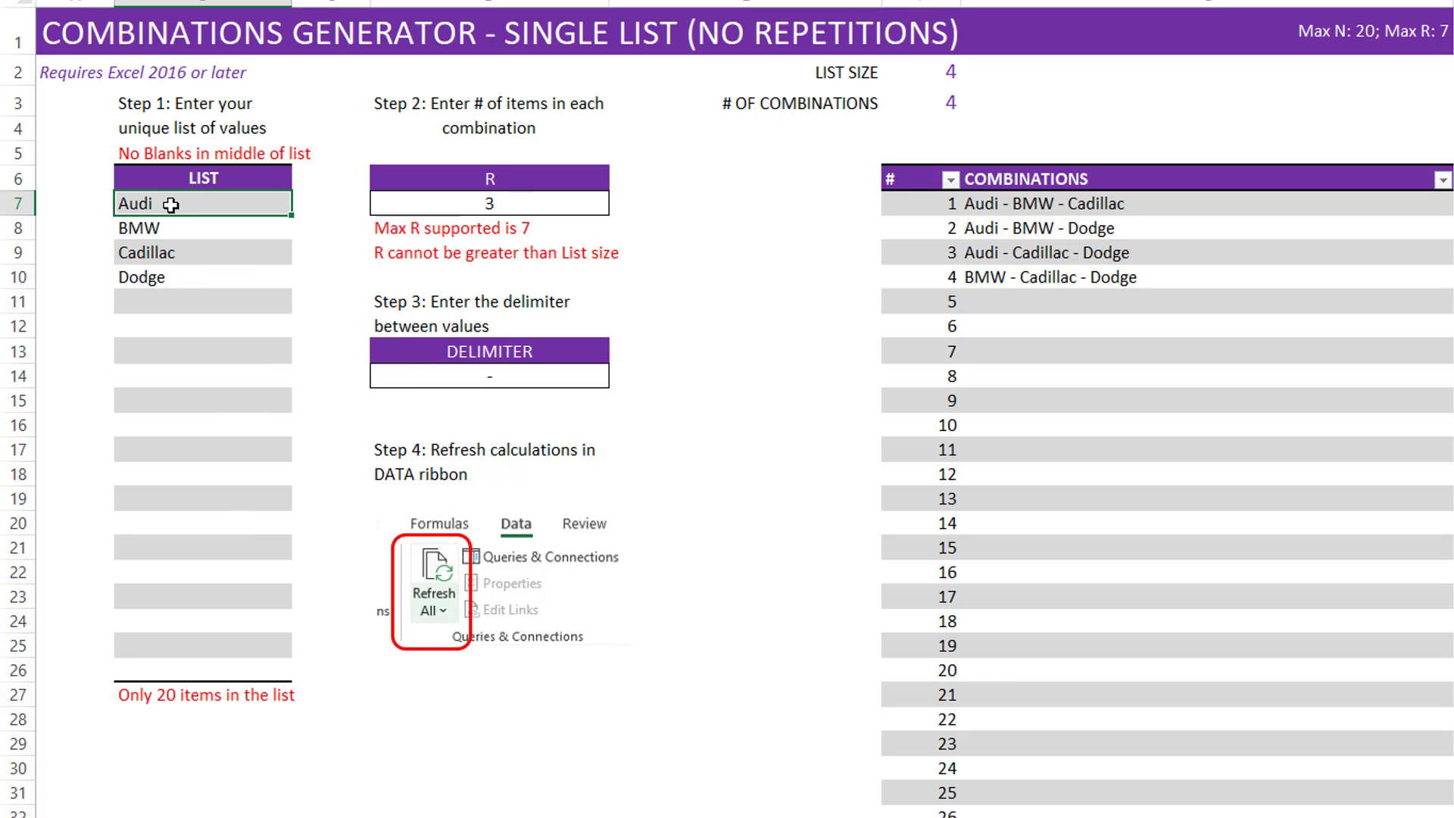
right_click(172, 205)
left_click(258, 318)
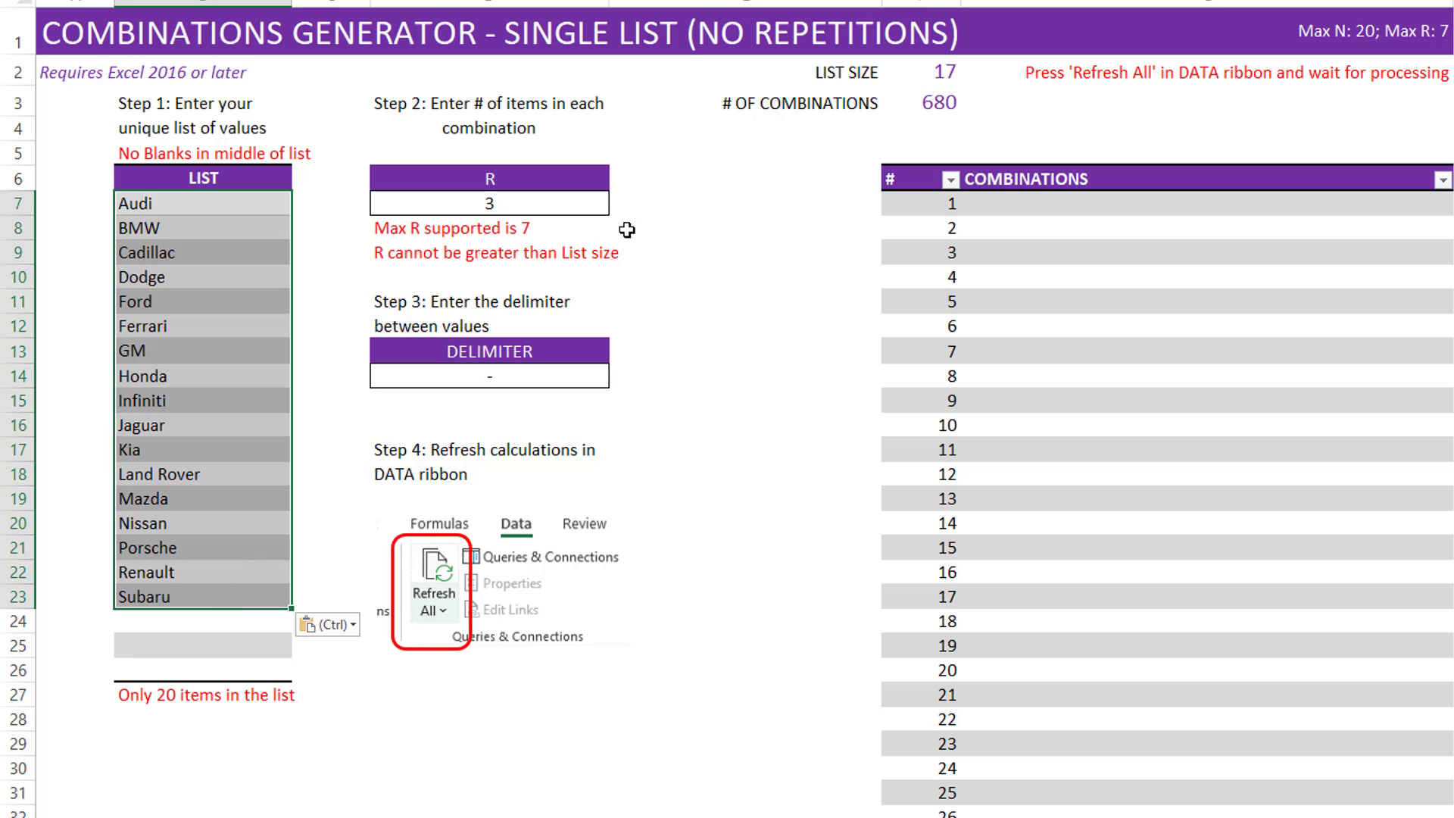
- Change the combination size R to 4 for four-brand combinations
left_click(532, 205)
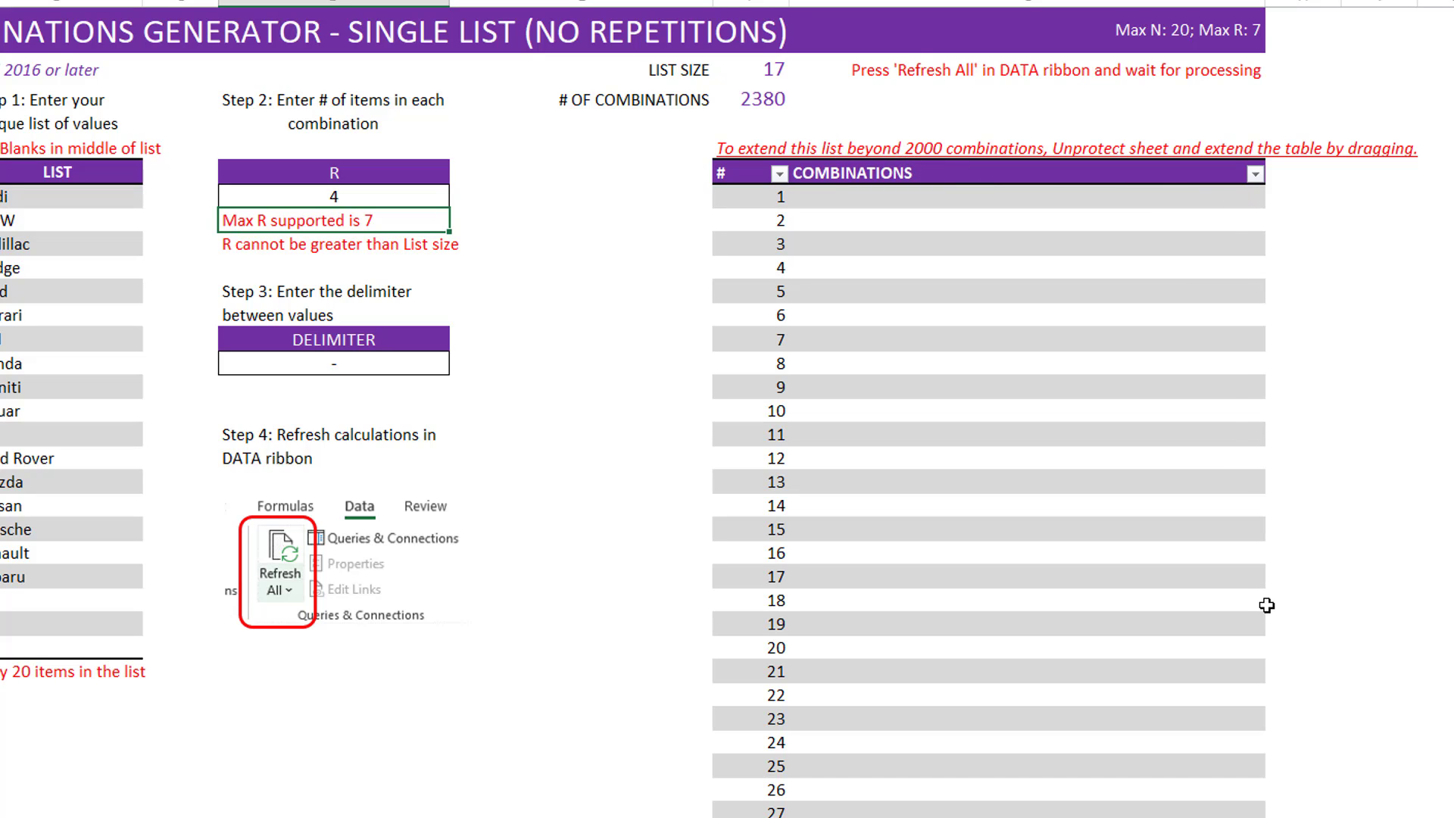
left_click(783, 270)
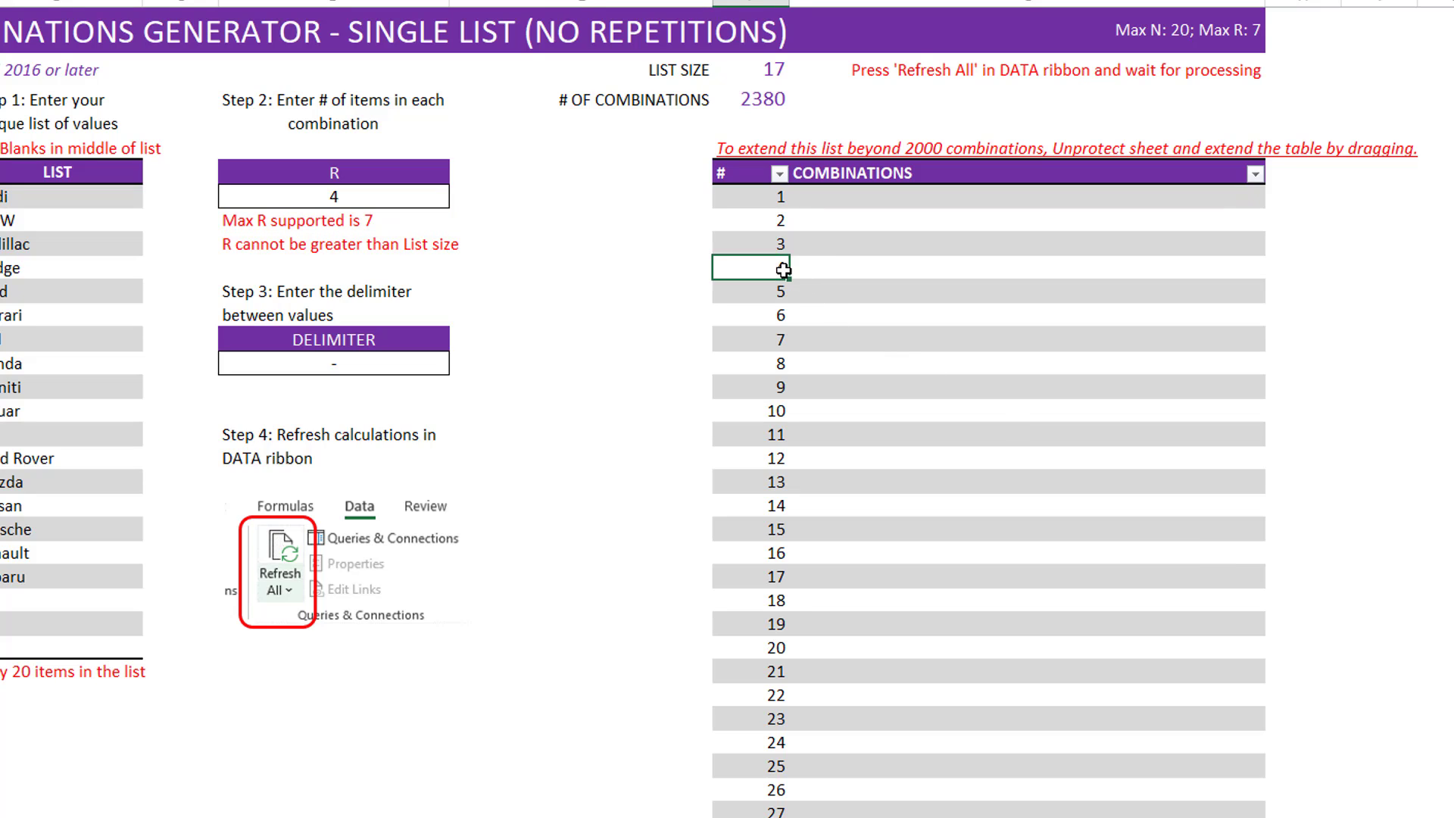
- Jump to row 2000 of the Combinations table and unprotect the sheet with its password
left_click(780, 157)
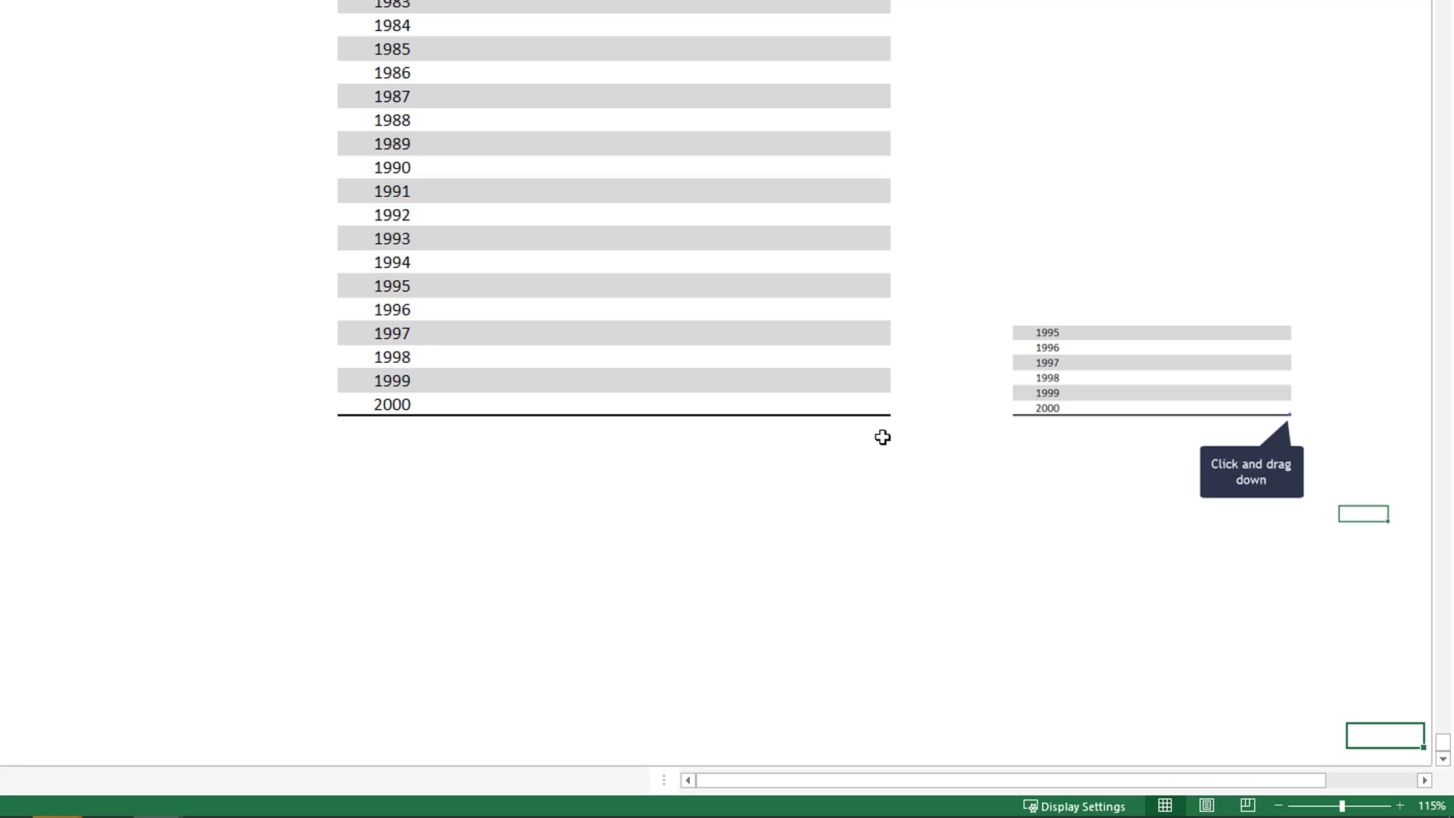
left_click(886, 412)
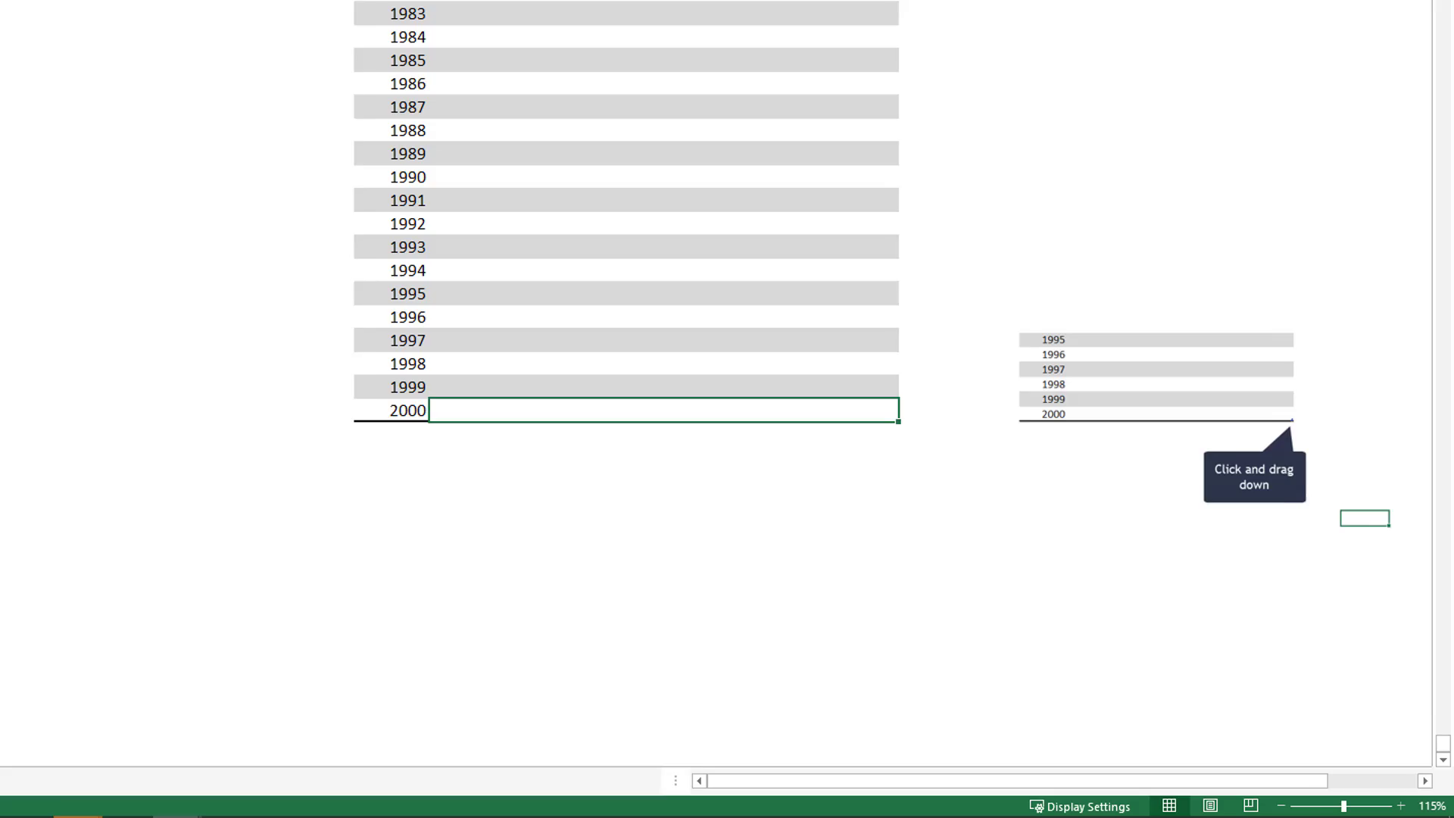
left_click(389, 40)
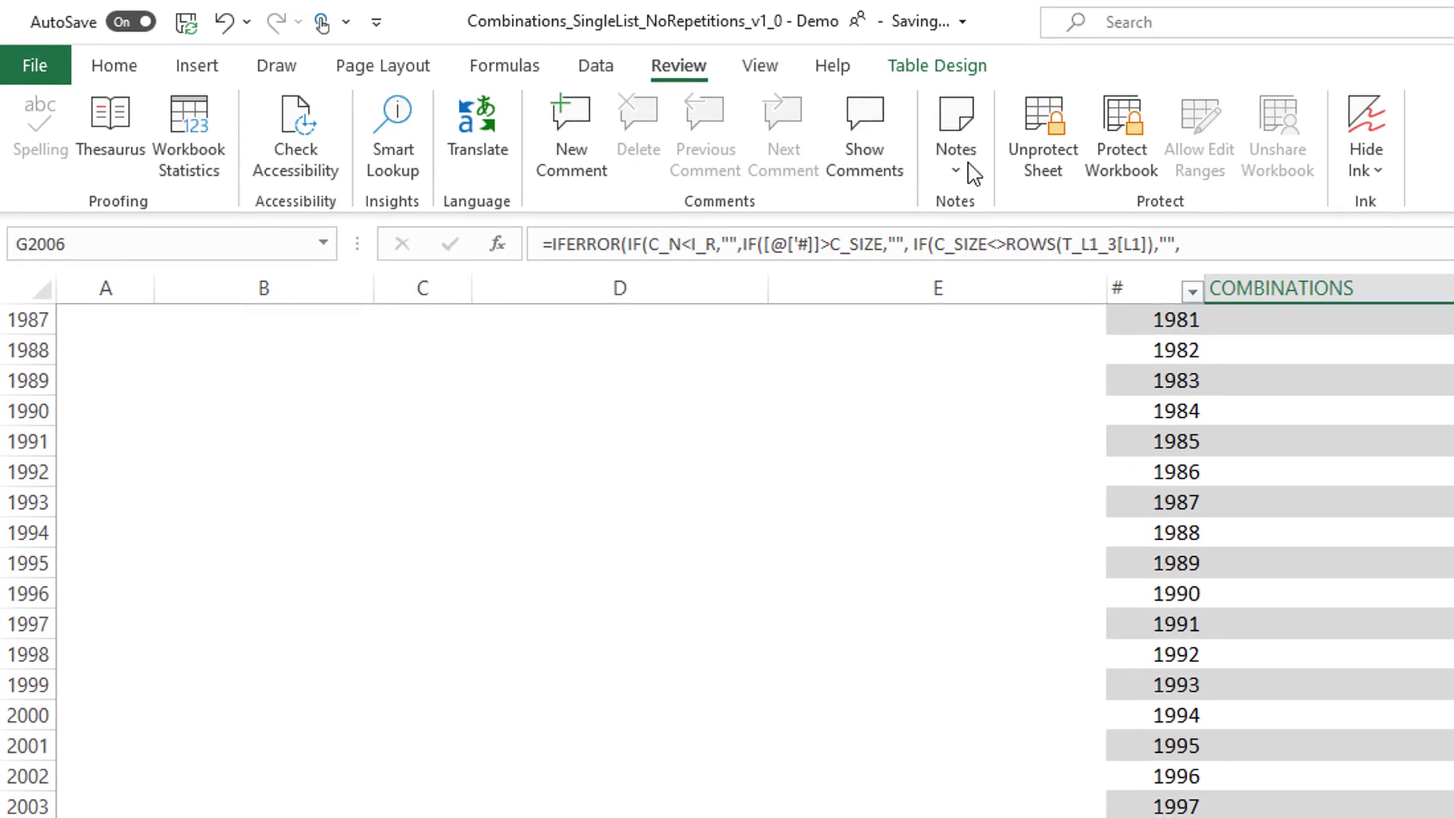
left_click(1043, 166)
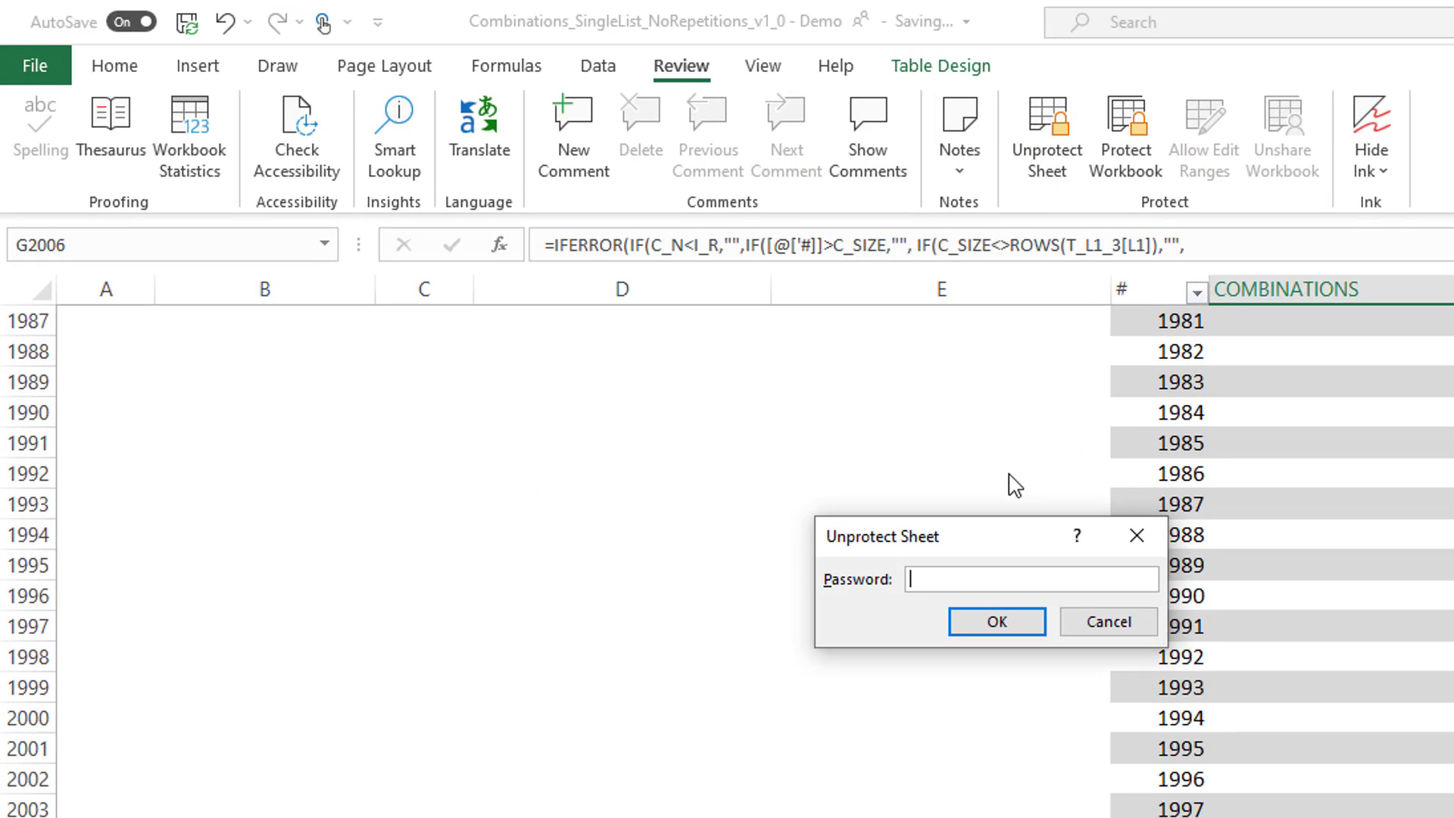
type("•••••••")
key("Return")
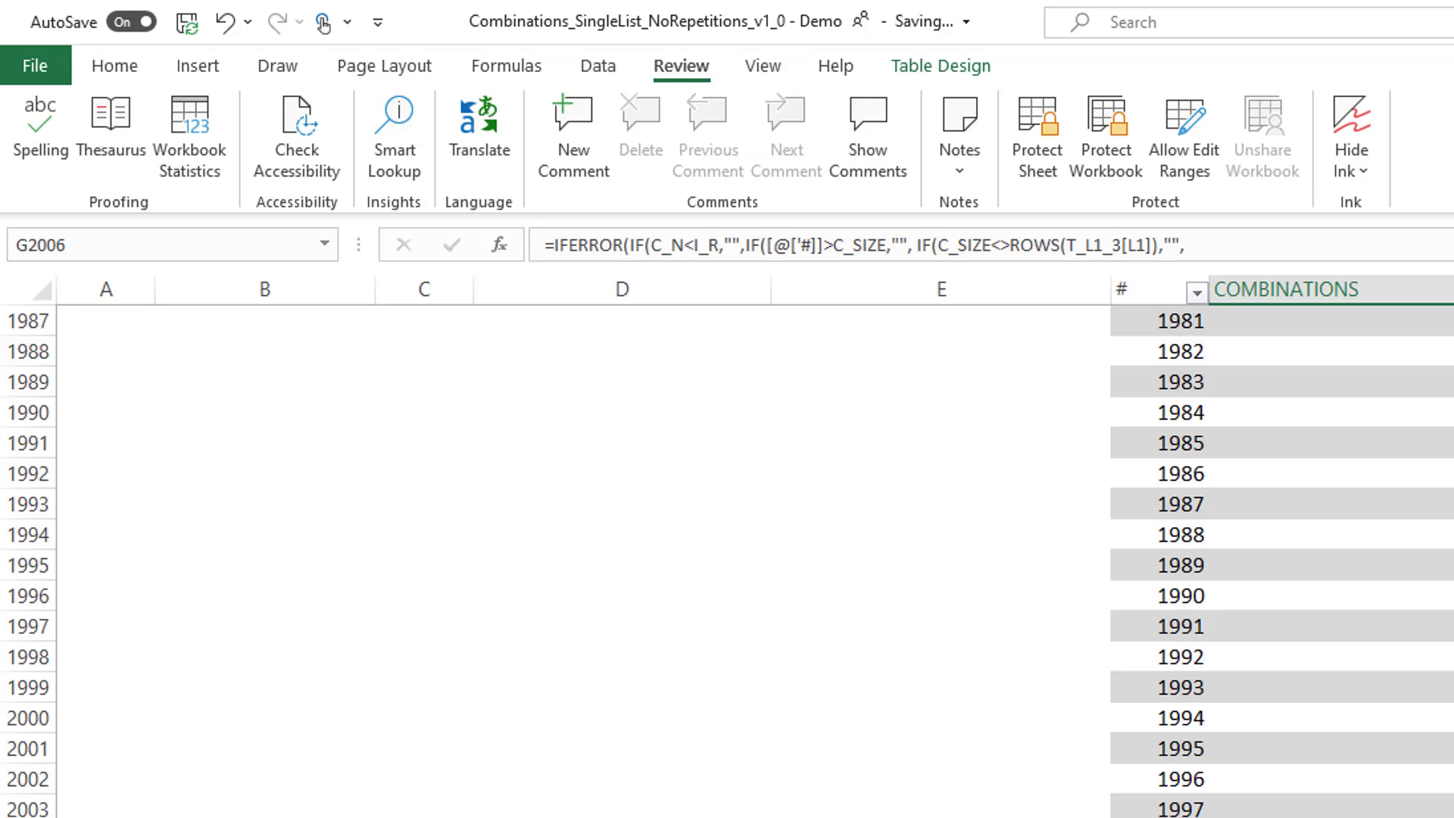
- Drag the table's resize handle past row 2000 to row 2006, then jump back up
left_click(1453, 817)
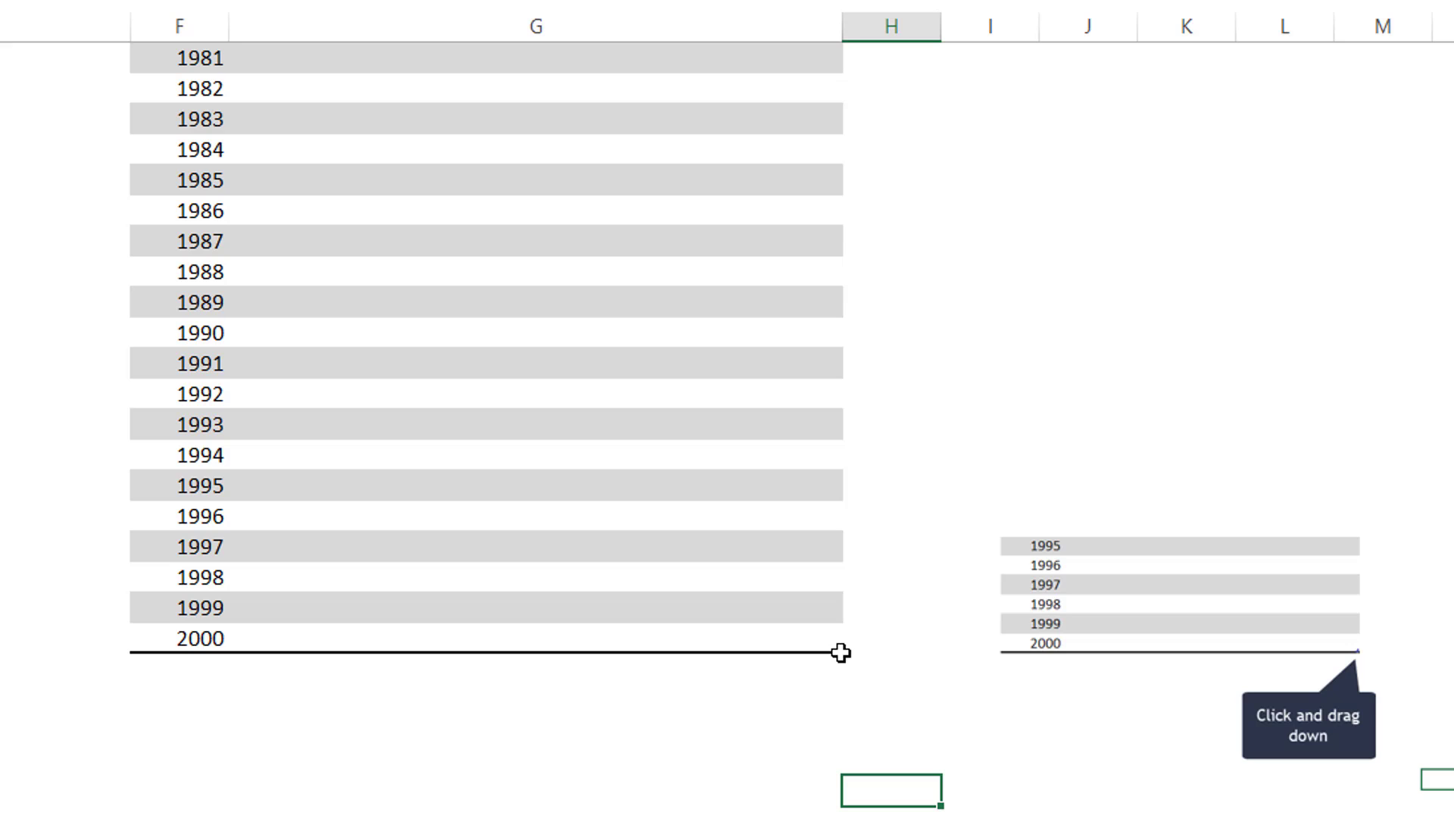
left_click_drag(838, 649, 814, 816)
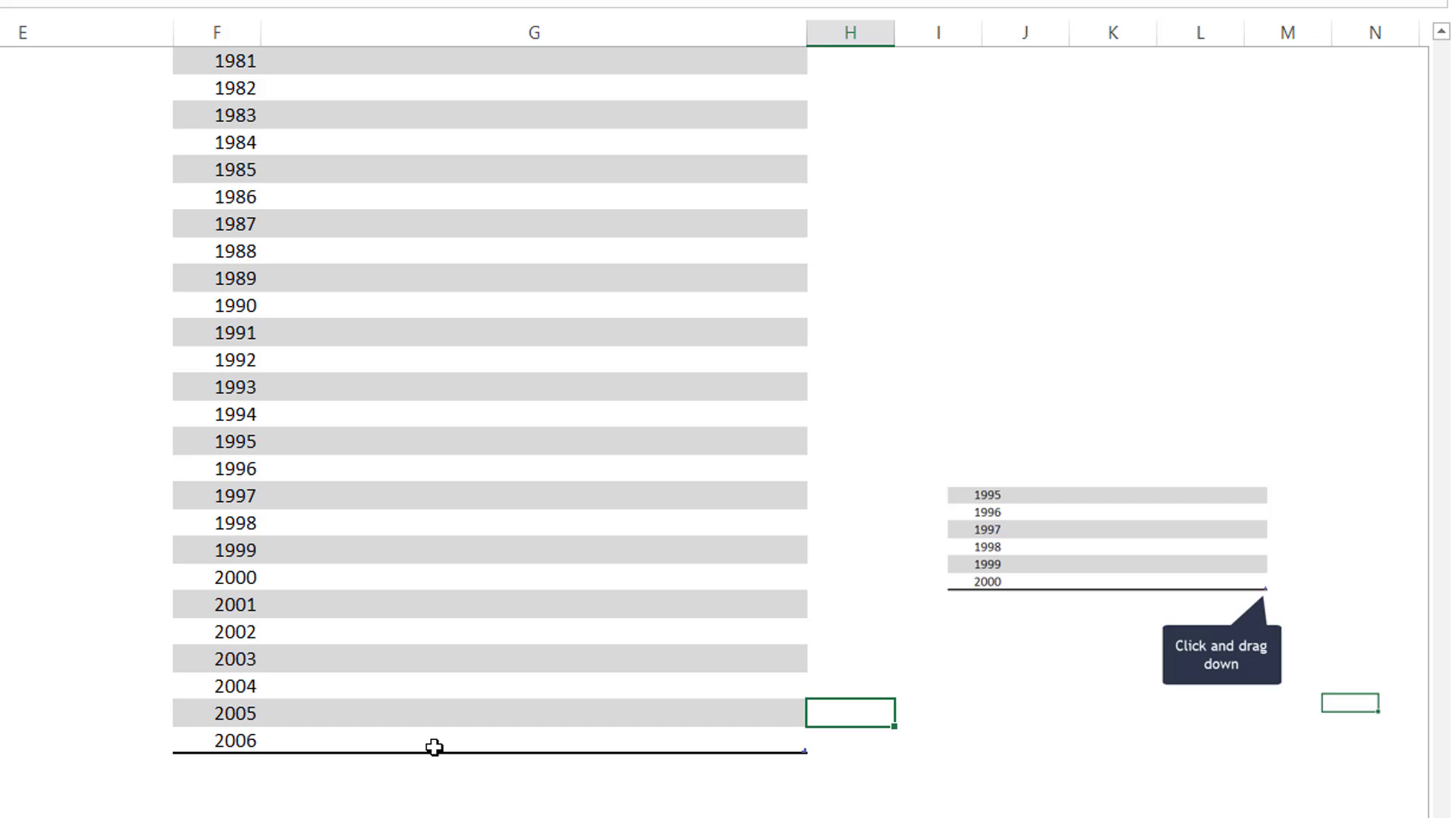
key("ctrl+Up")
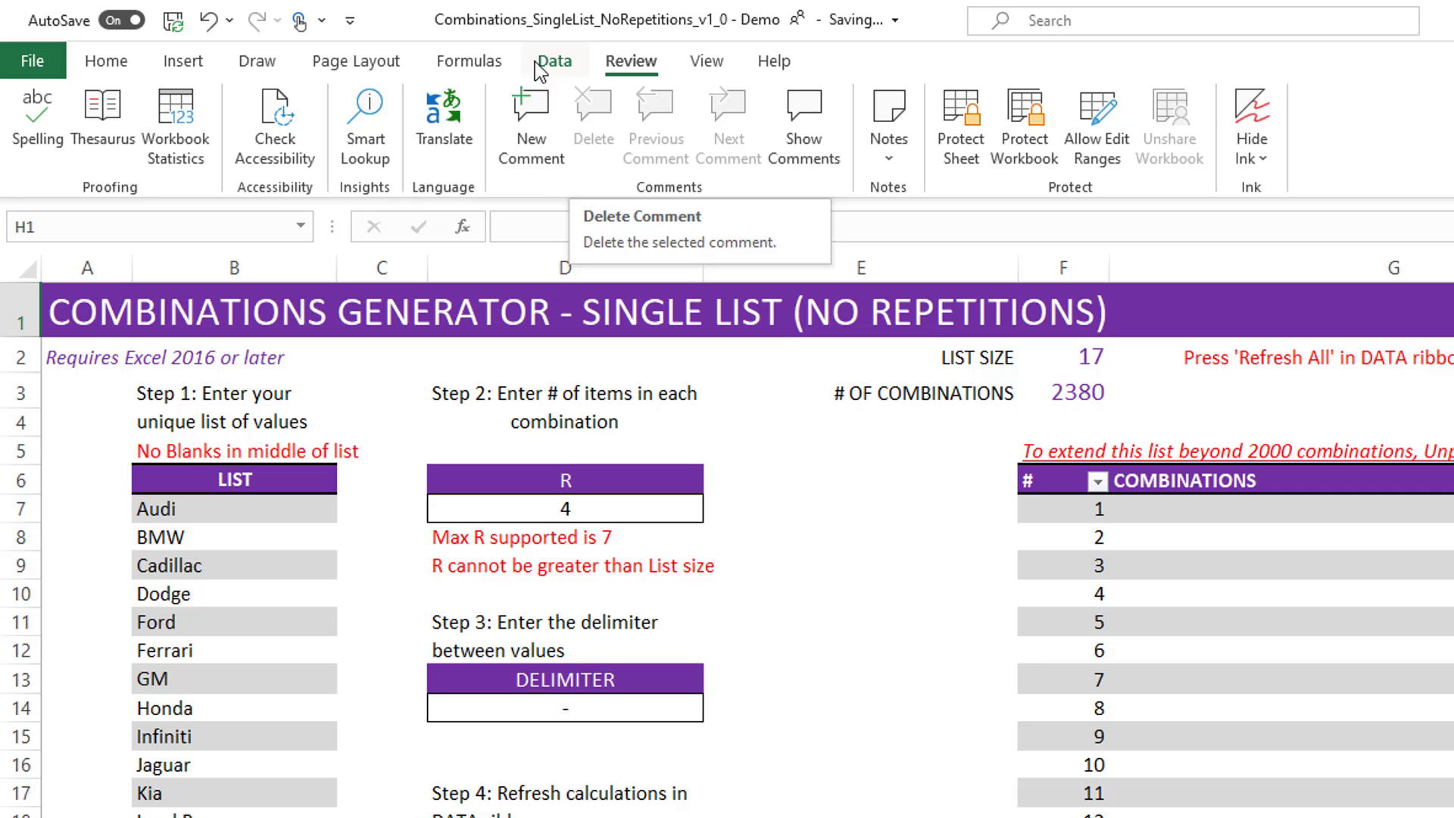
- Show the Queries & Connections pane from the Data tab
left_click(553, 62)
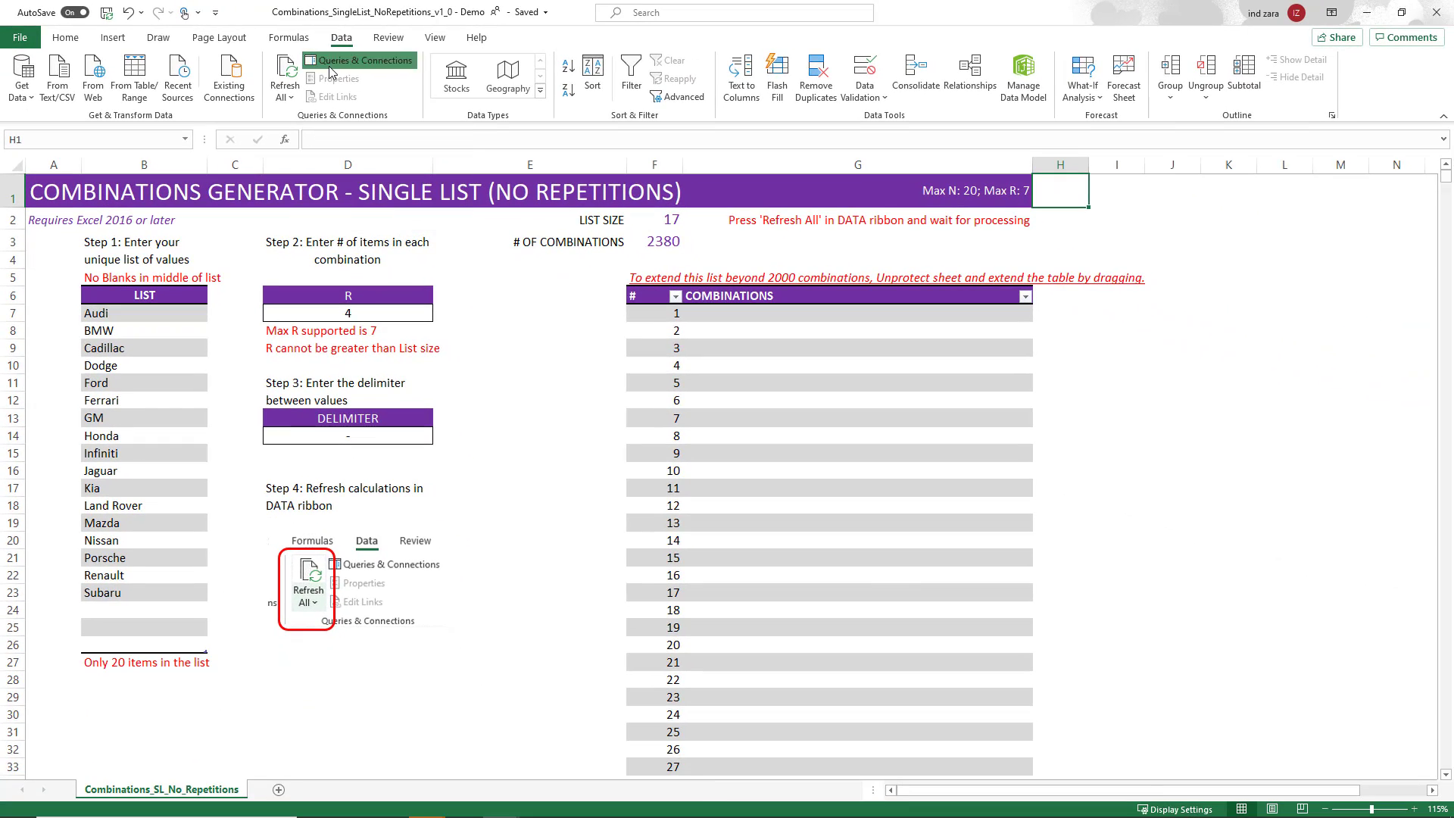
left_click(530, 94)
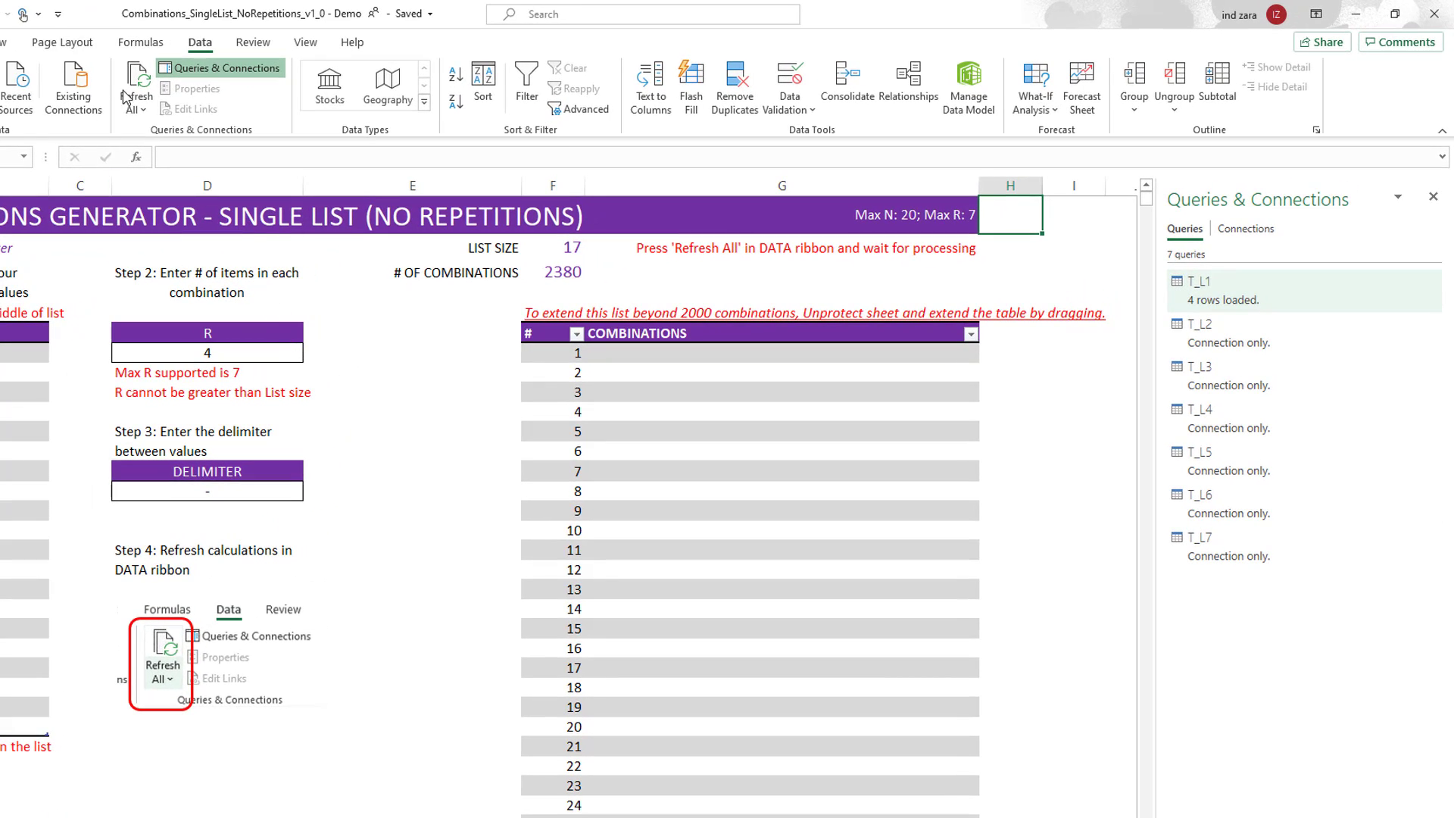
- Run Data > Refresh All so the T_L1 query loads the combination rows
left_click(138, 82)
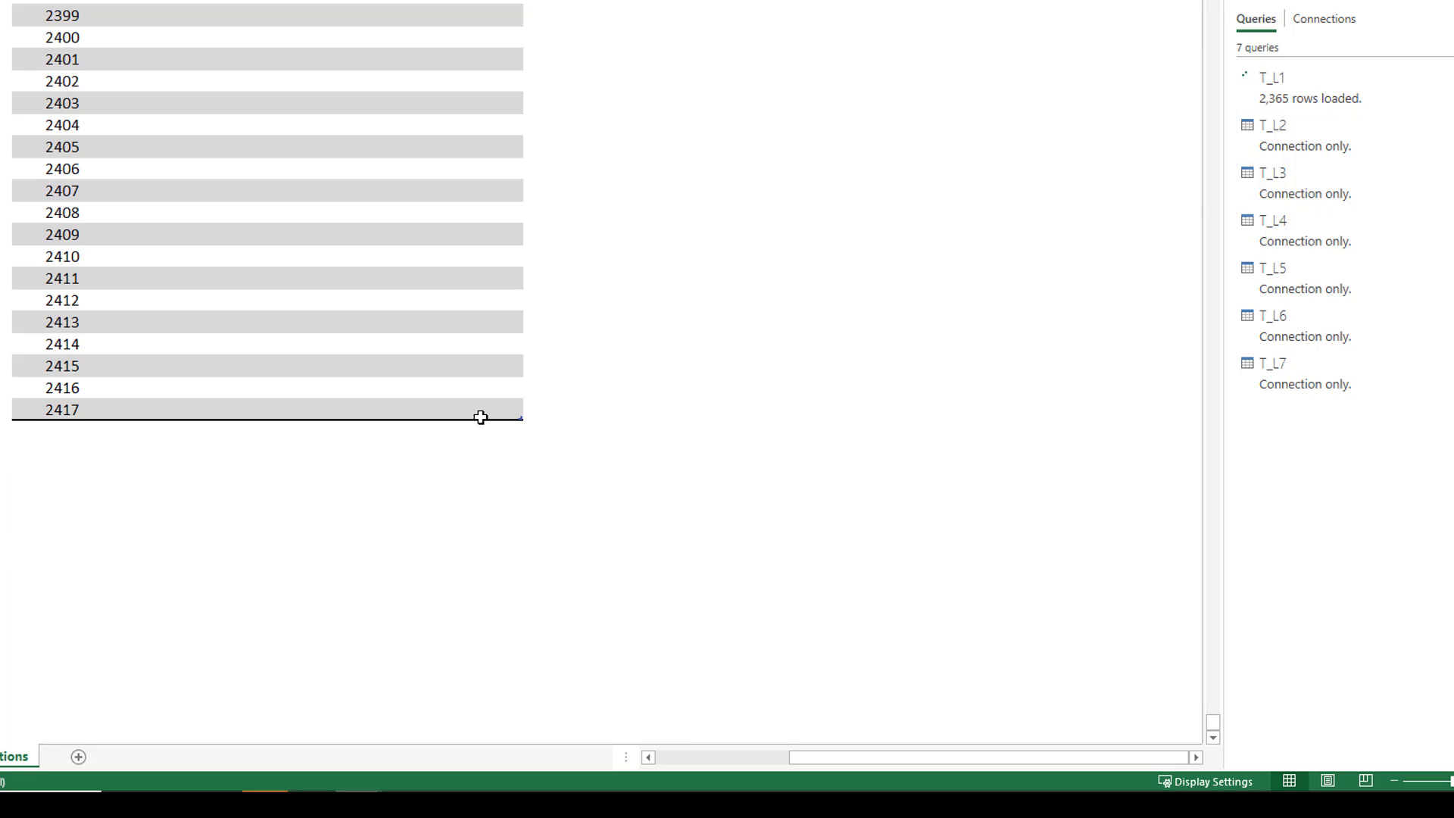
- Scroll through the Combinations table's last rows while T_L1 finishes loading 2,380 rows
scroll(480, 417, "up", 9)
scroll(480, 417, "up", 7)
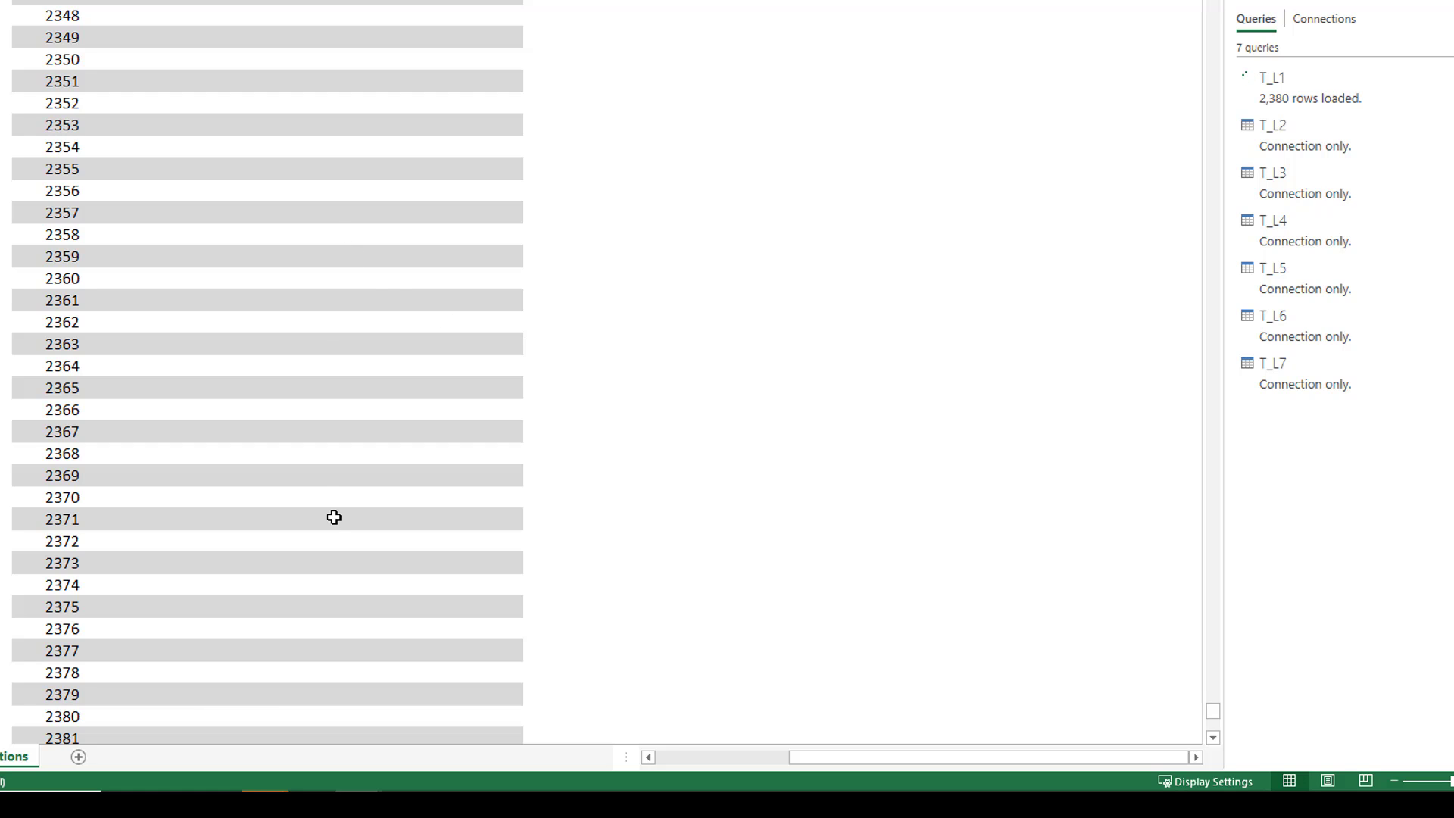
- Copy the Combinations cells for entries 2357–2373, then dismiss the paste menu on an empty cell
left_click_drag(293, 217, 294, 564)
right_click(295, 343)
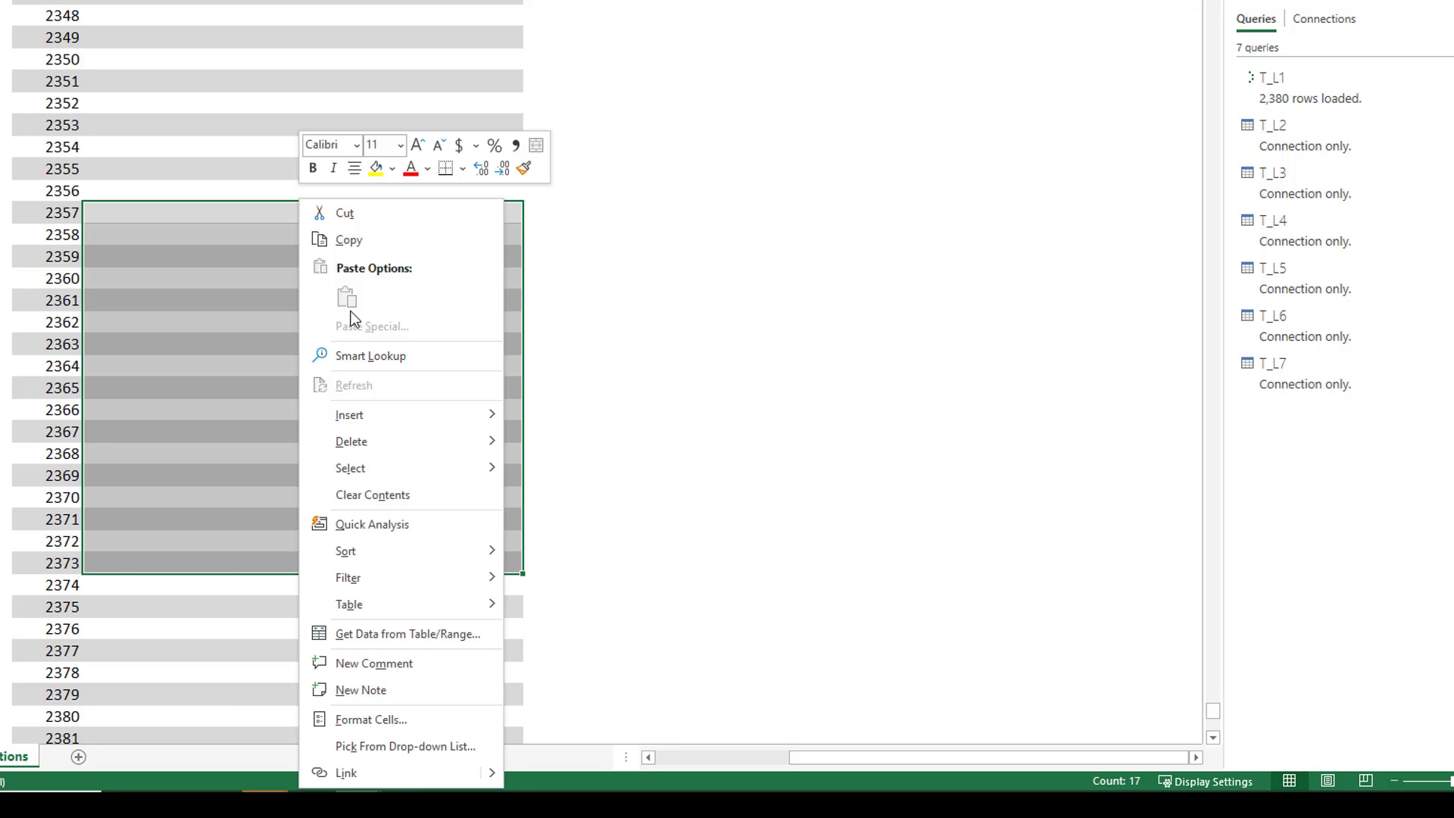
left_click(345, 243)
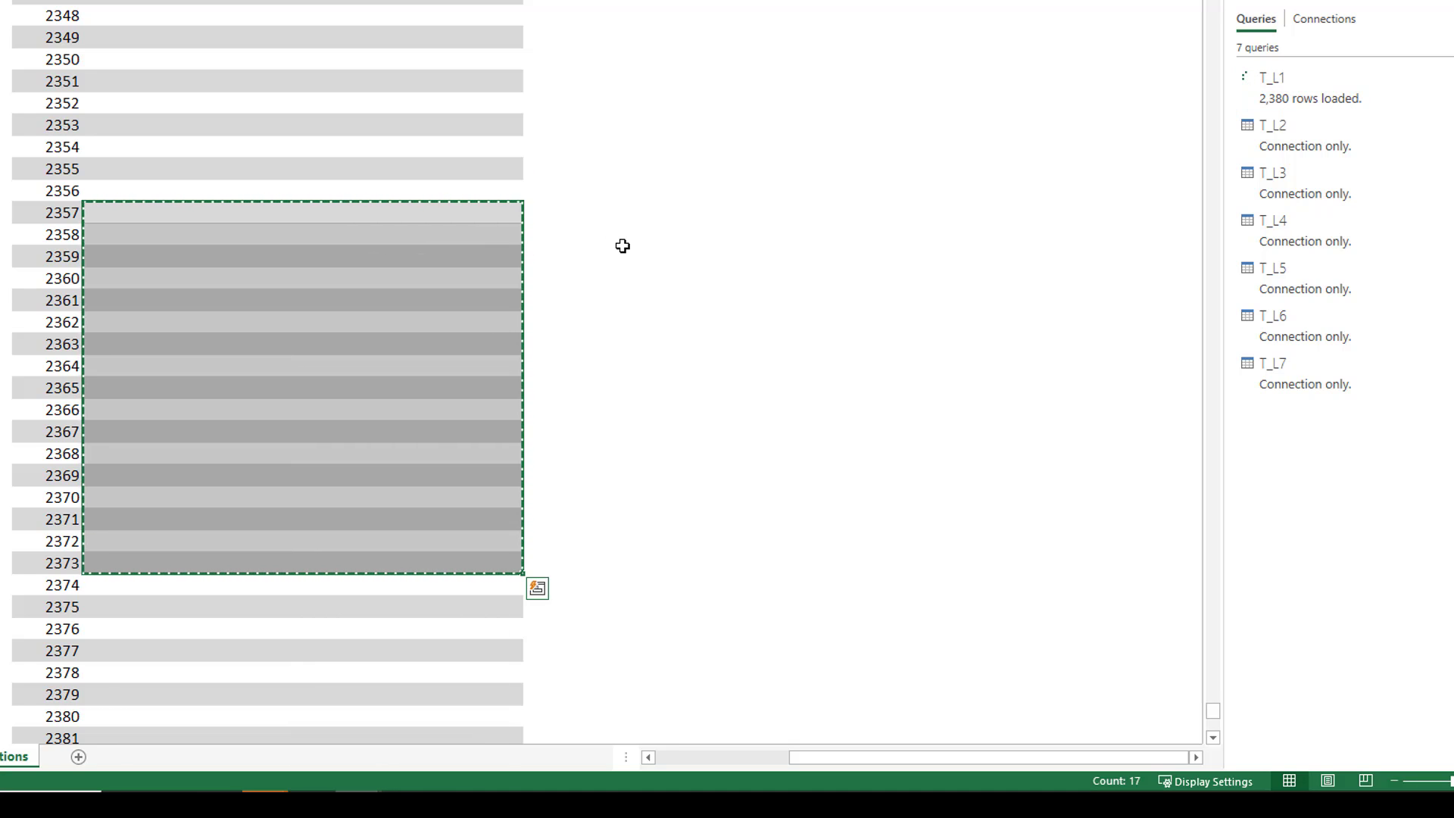
left_click(693, 230)
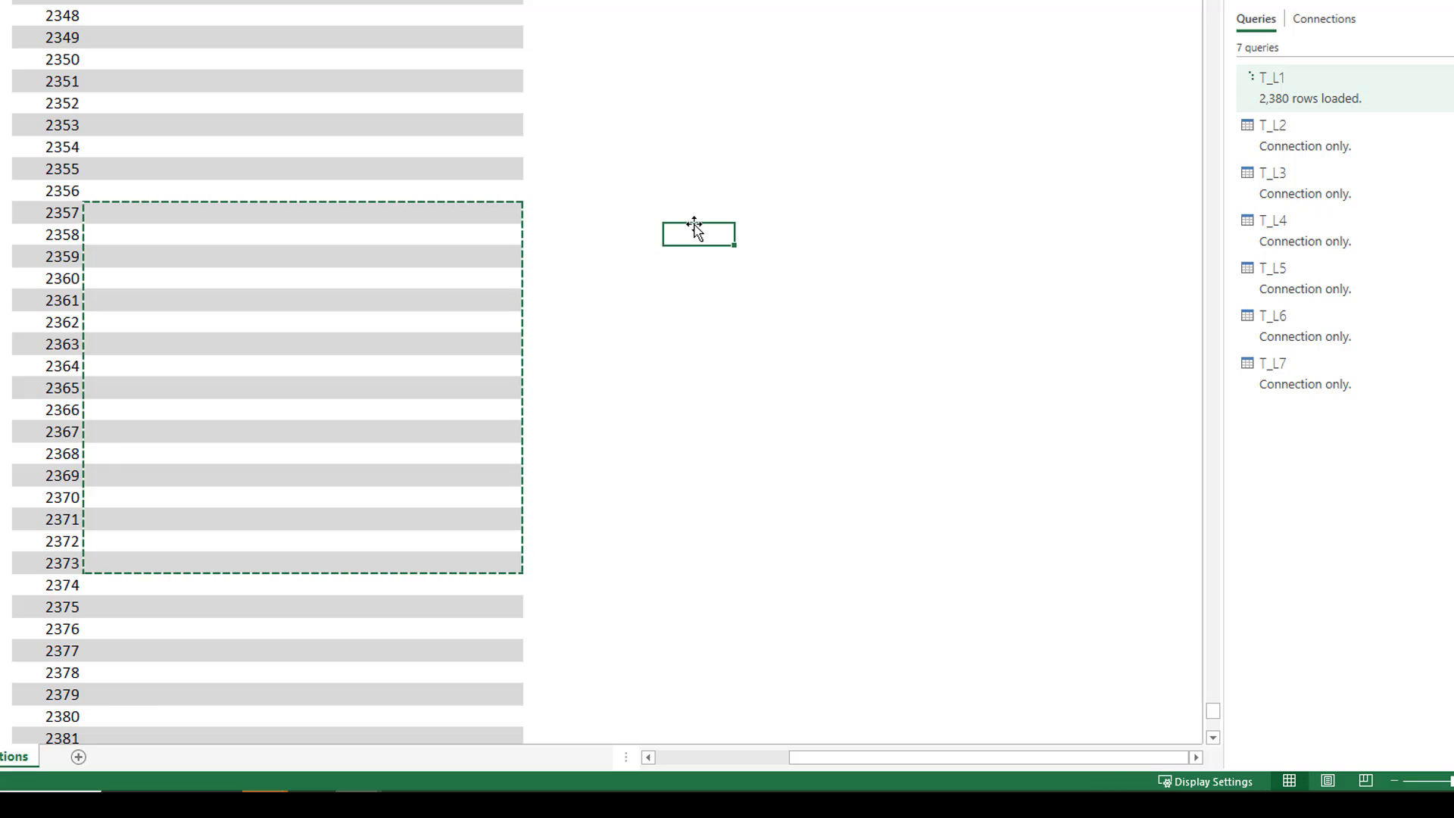
right_click(697, 229)
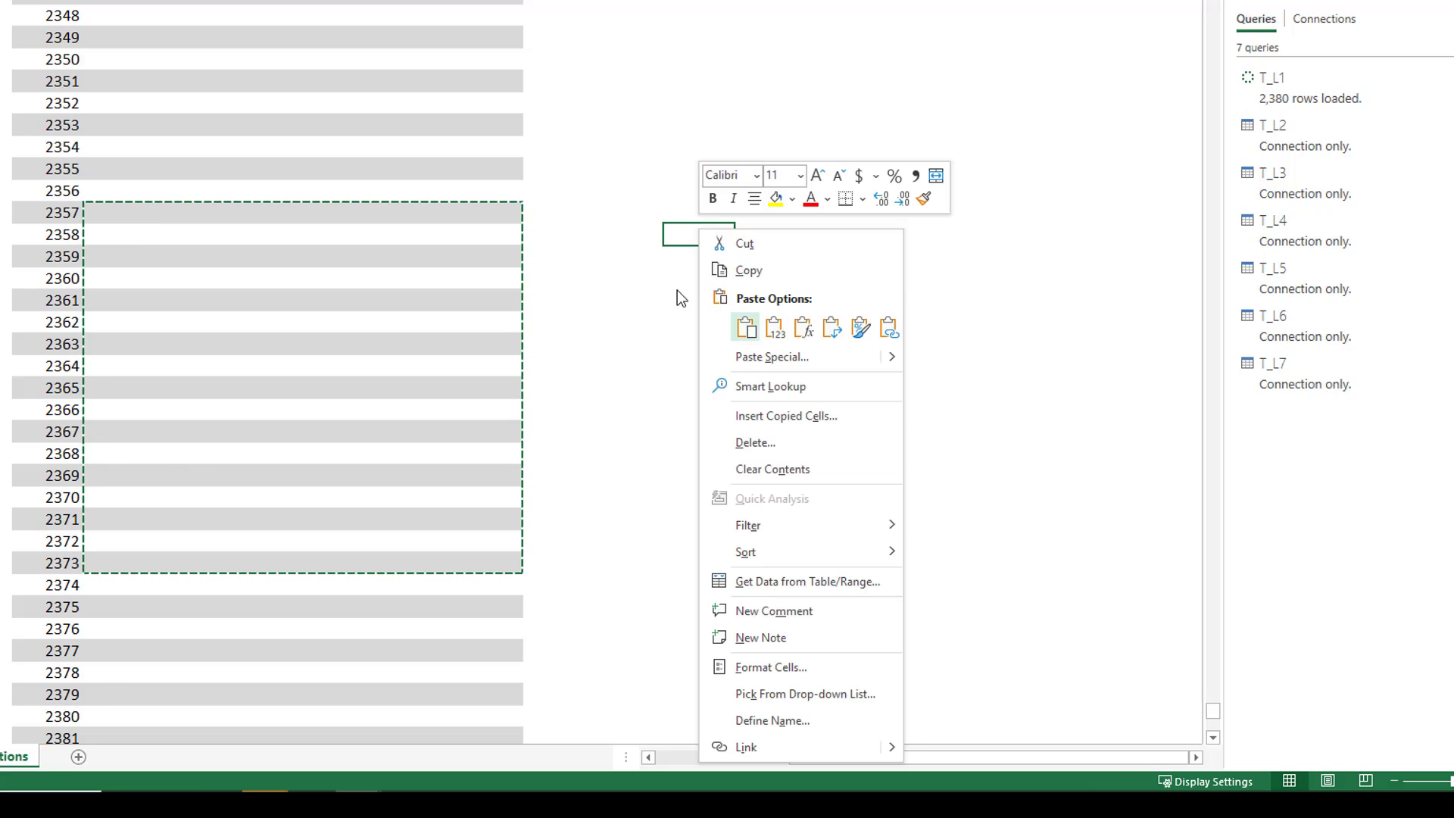
key("Escape")
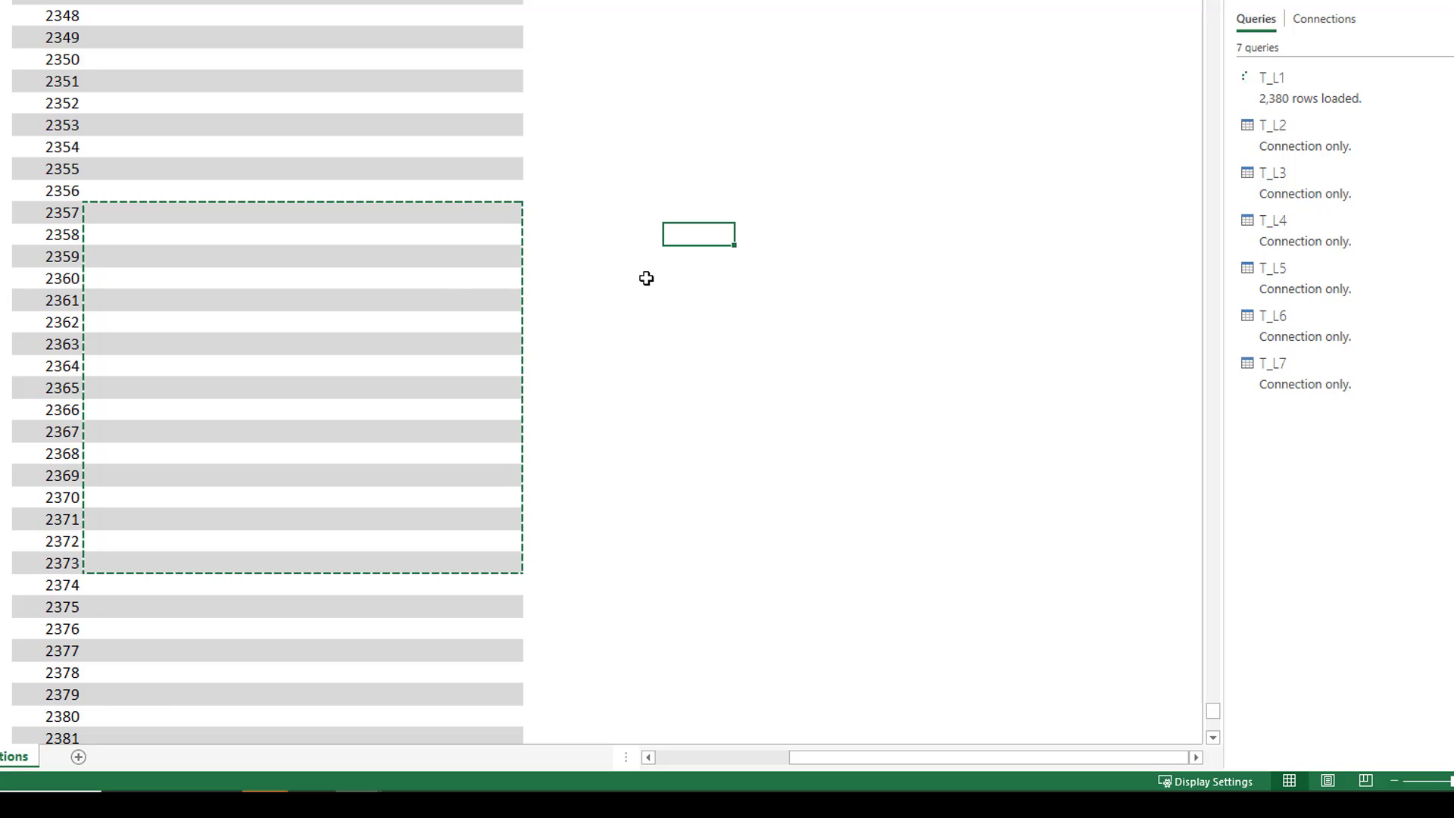
- Refresh the table, confirm entry 2380 reads Nissan - Porsche - Renault - Subaru, then return to the top
left_click(645, 291)
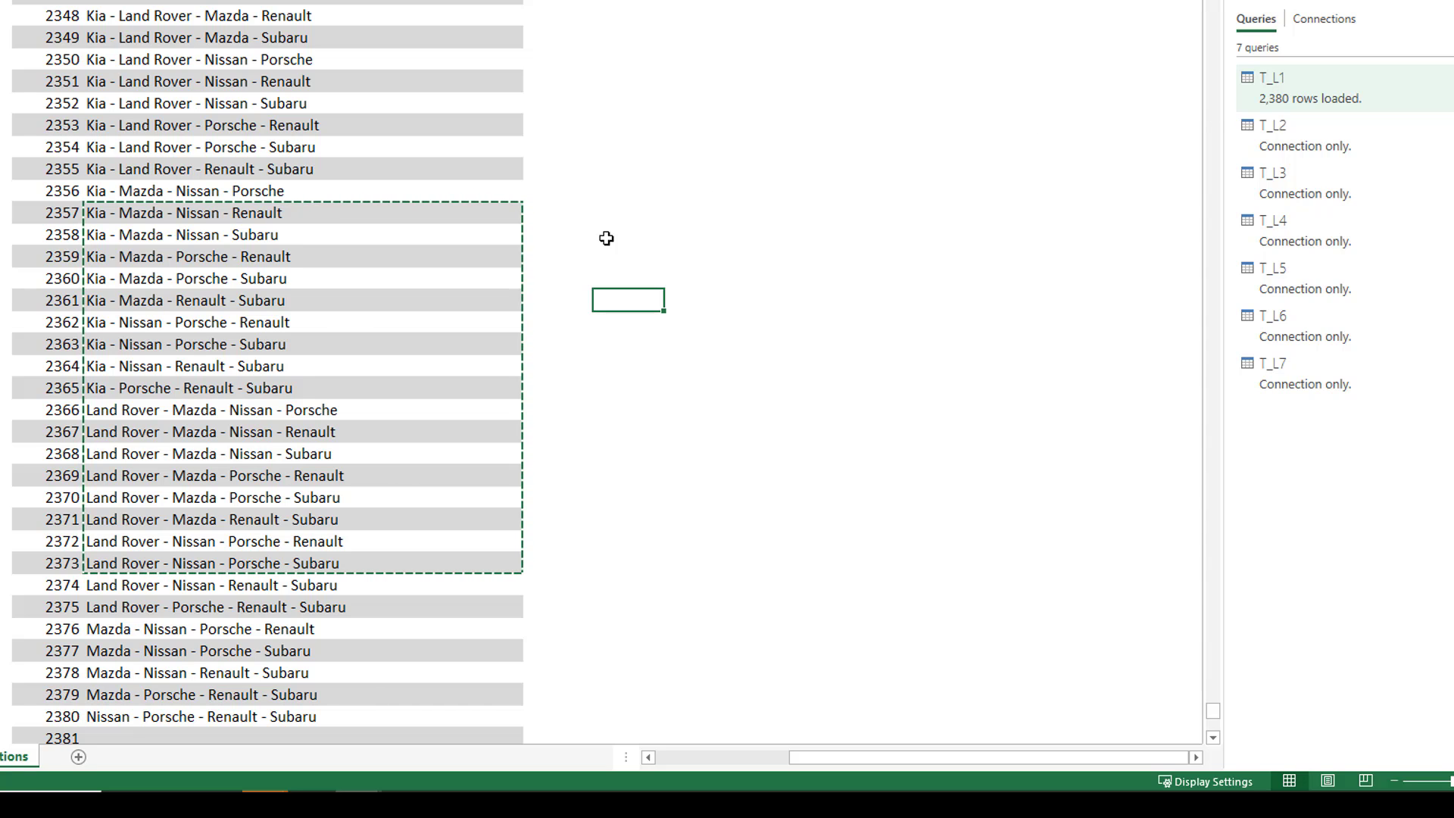
left_click(363, 266)
scroll(362, 267, "down", 4)
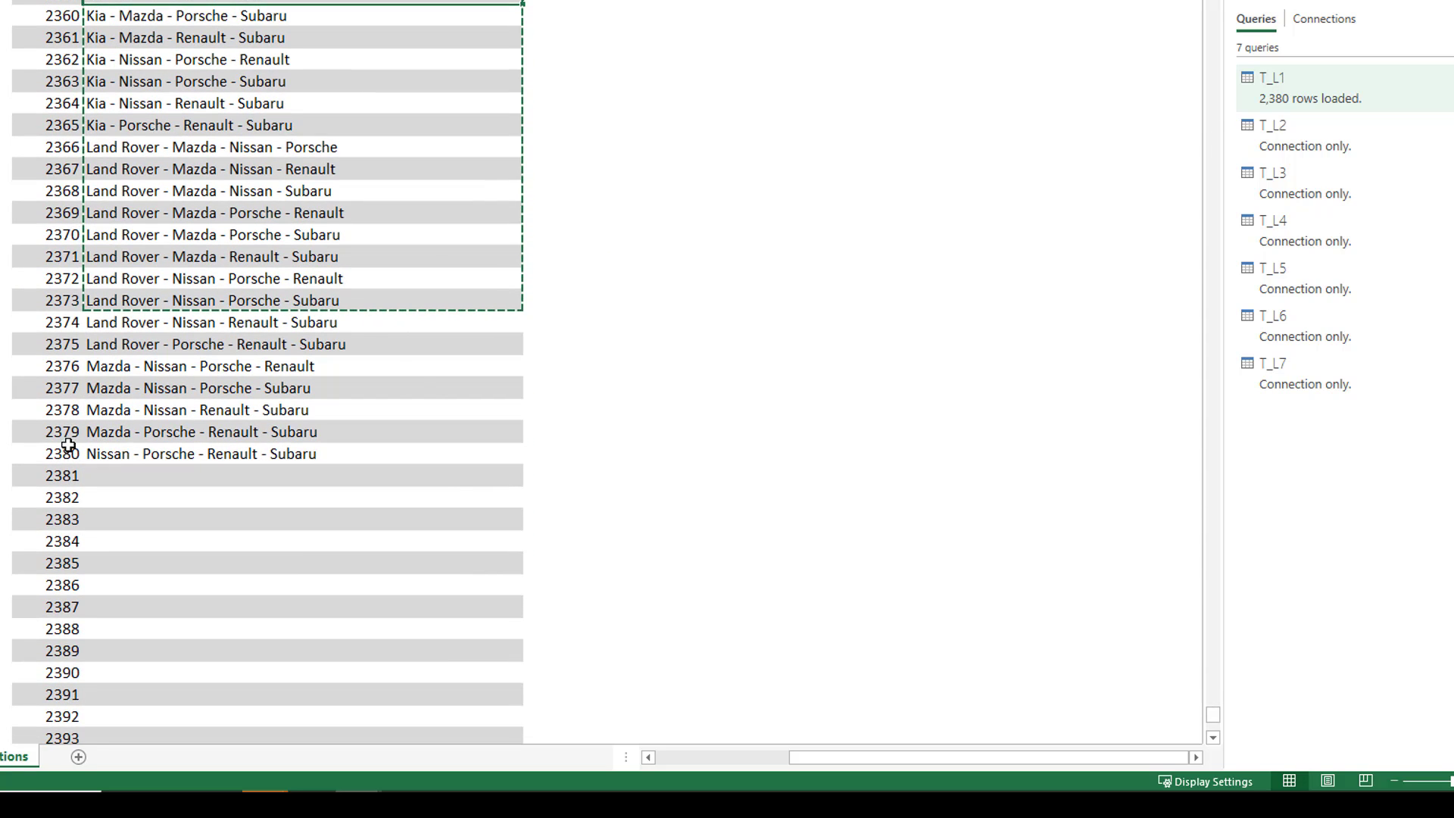
left_click(123, 459)
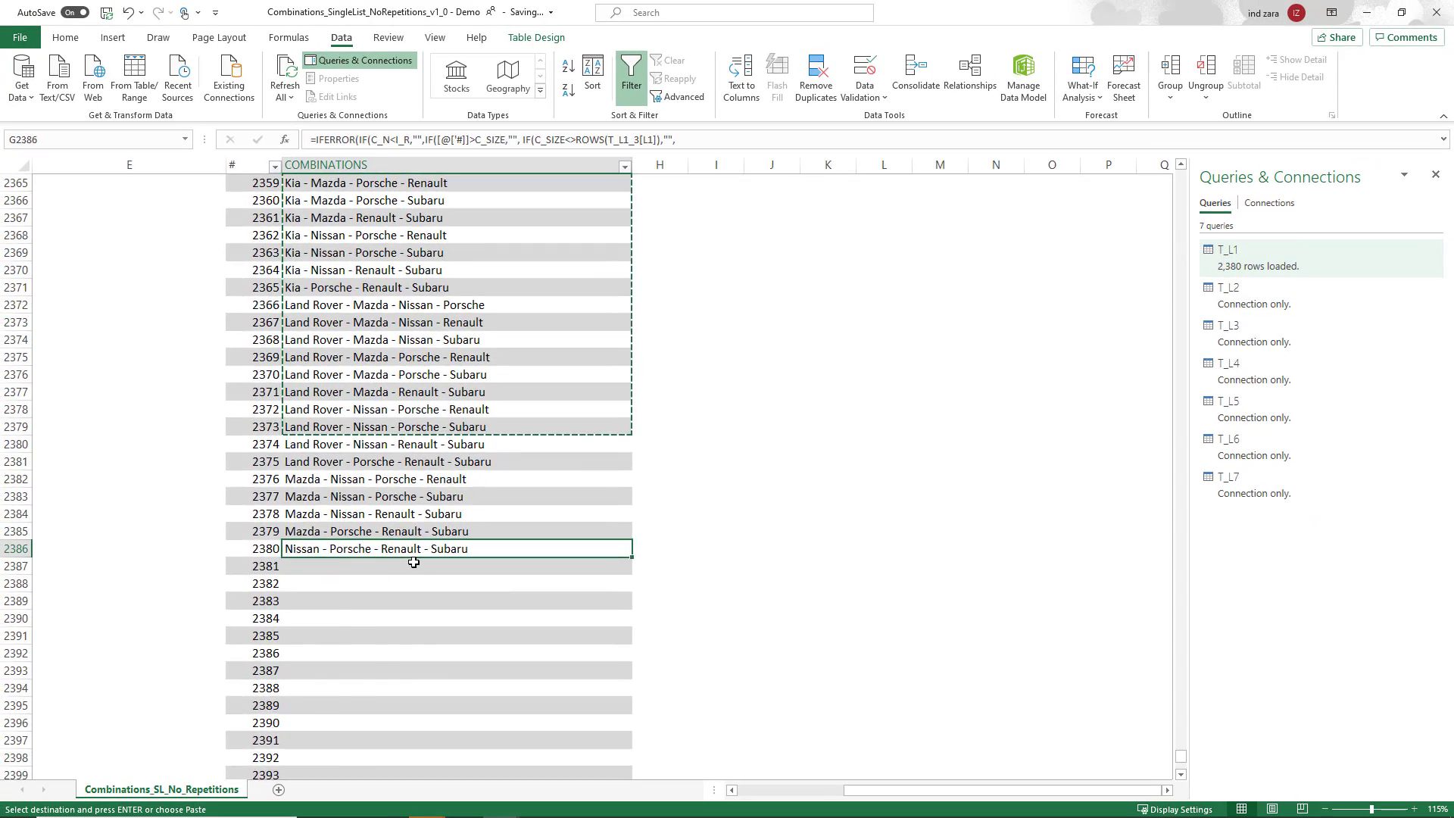
key("ctrl+Home")
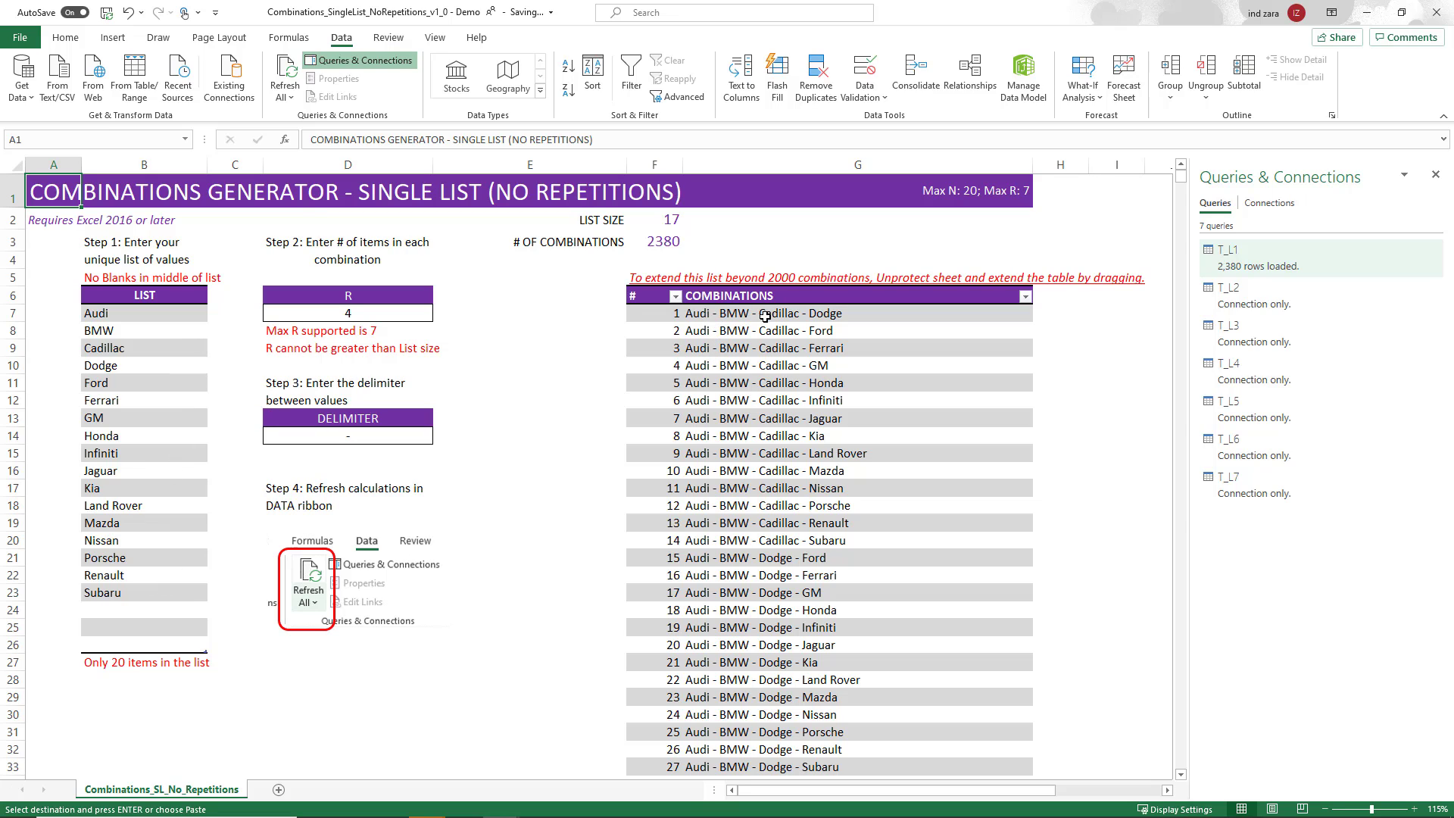
- Select the Combinations column from its first entry down to the table's last row
scroll(763, 597, "down", 4)
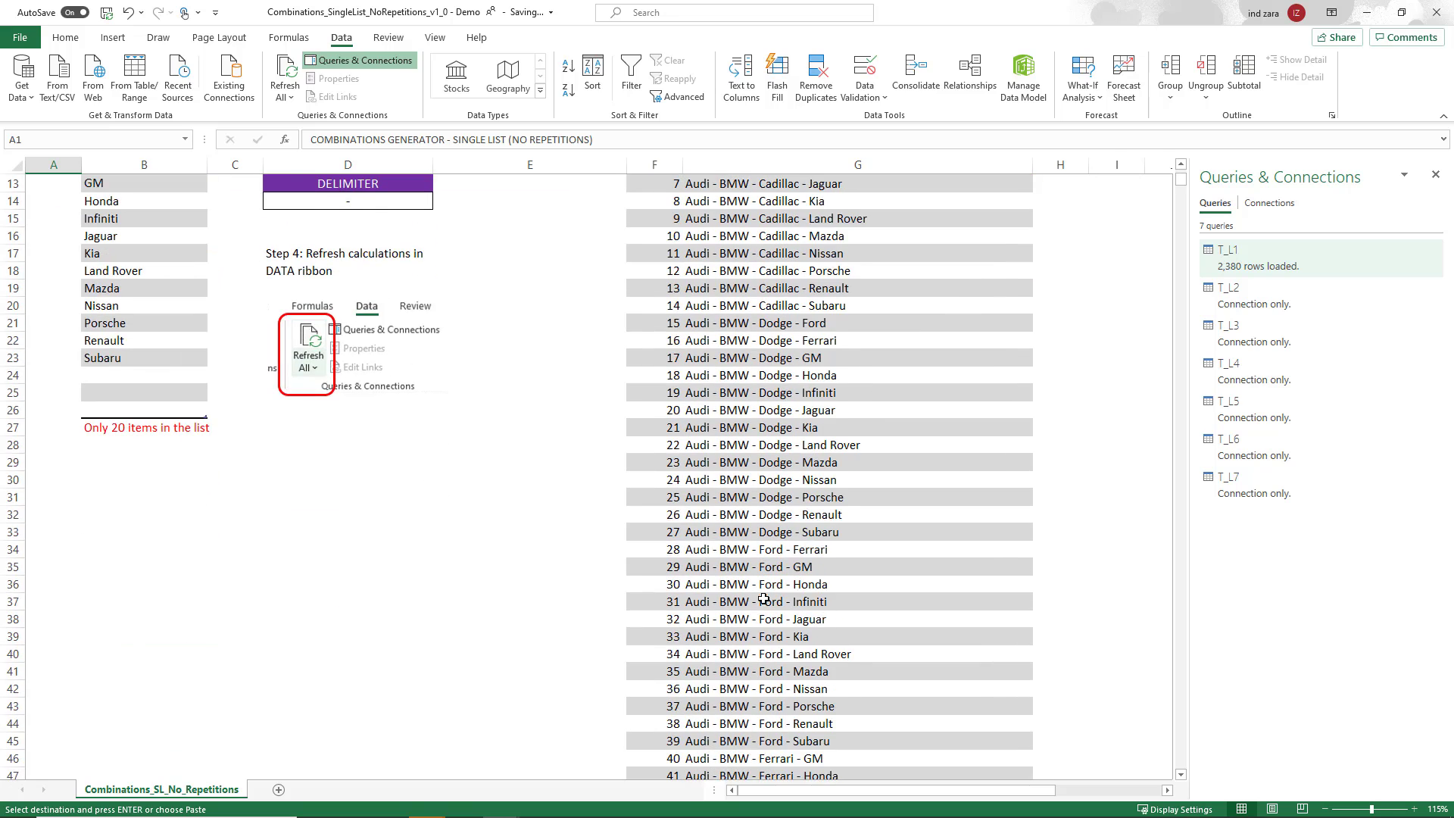
scroll(767, 391, "up", 3)
left_click_drag(753, 236, 765, 502)
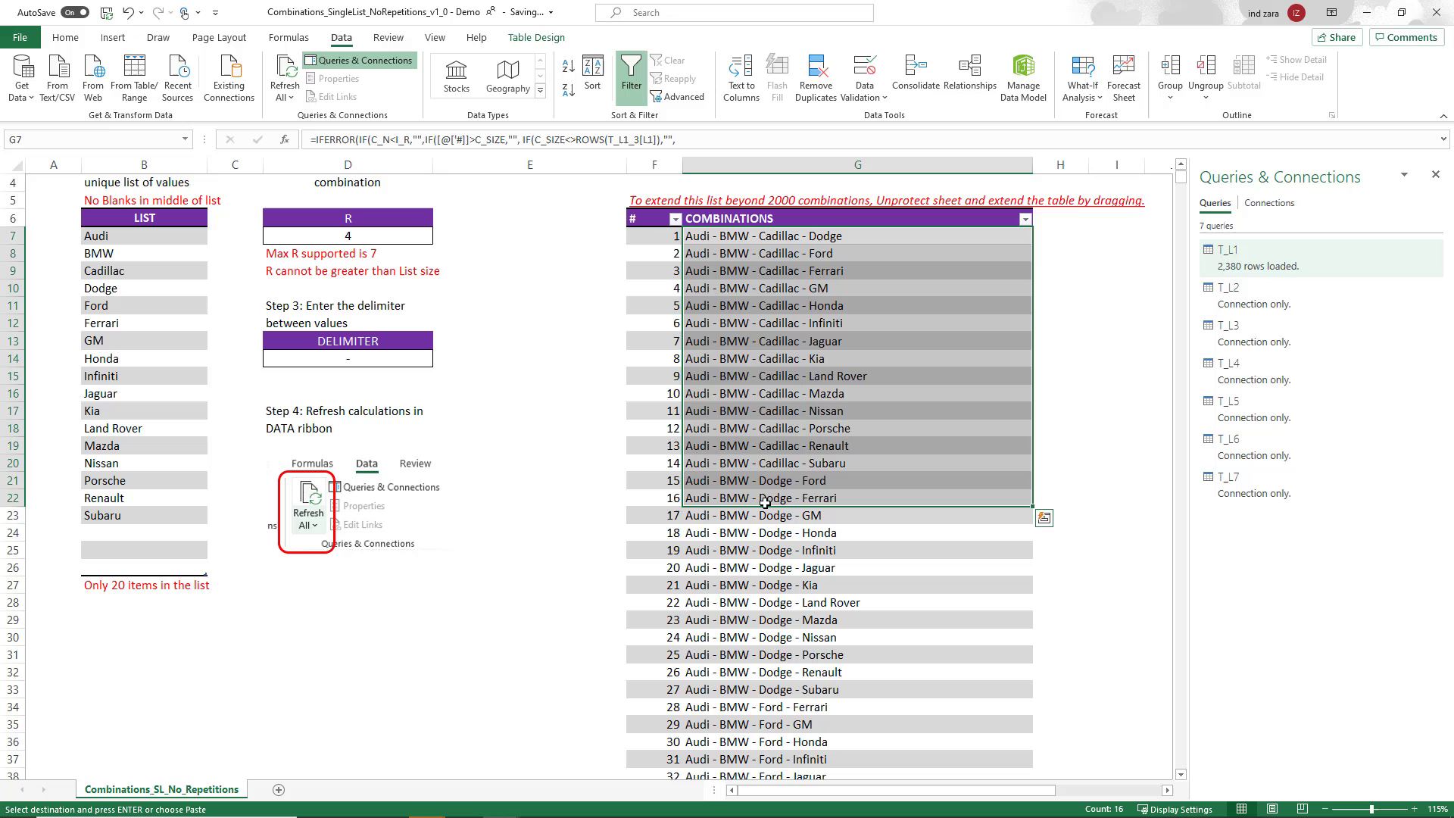
key("ctrl+shift+Down")
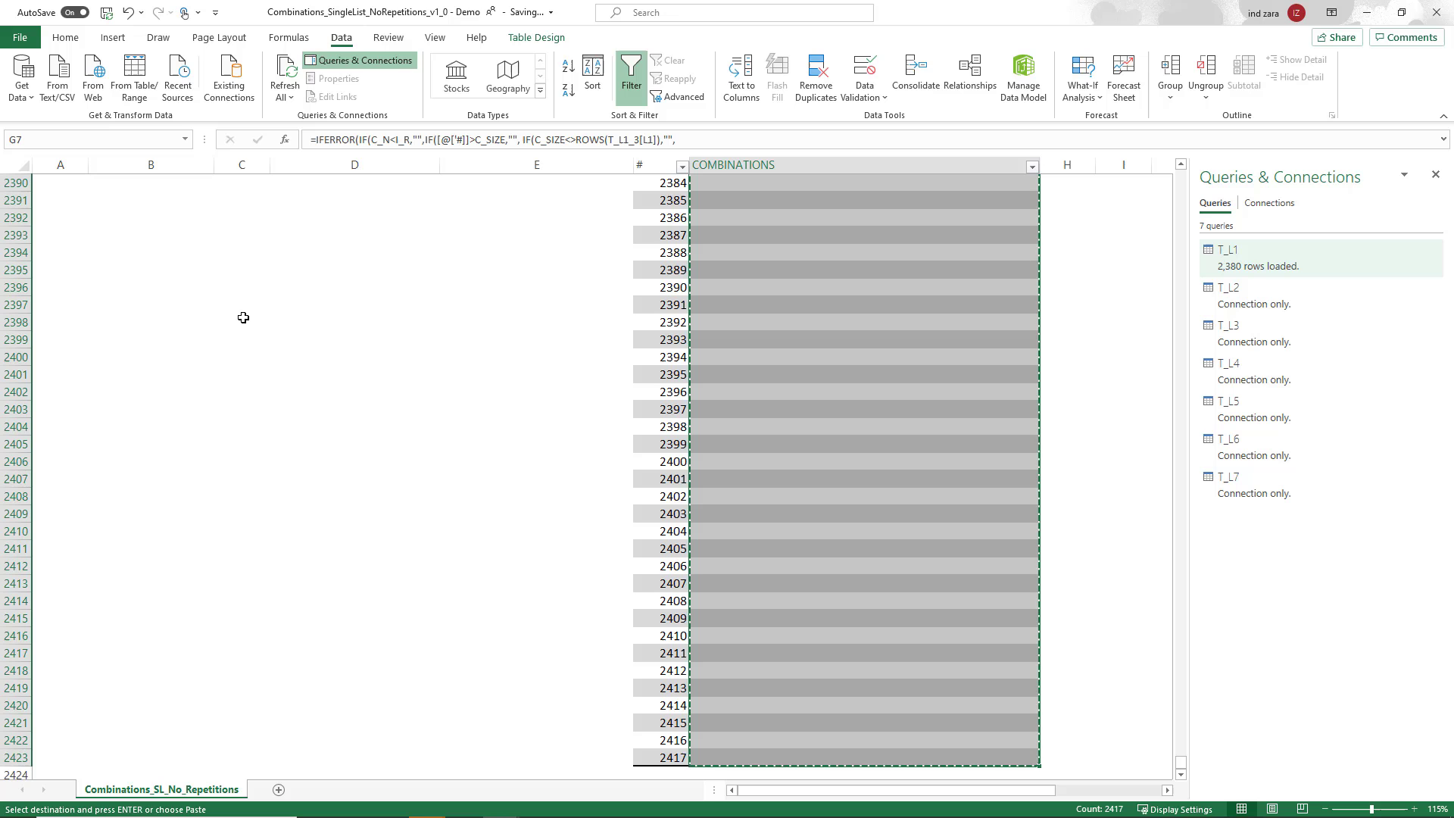
key("ctrl+Home")
key("ctrl+Left")
key("ctrl+Left")
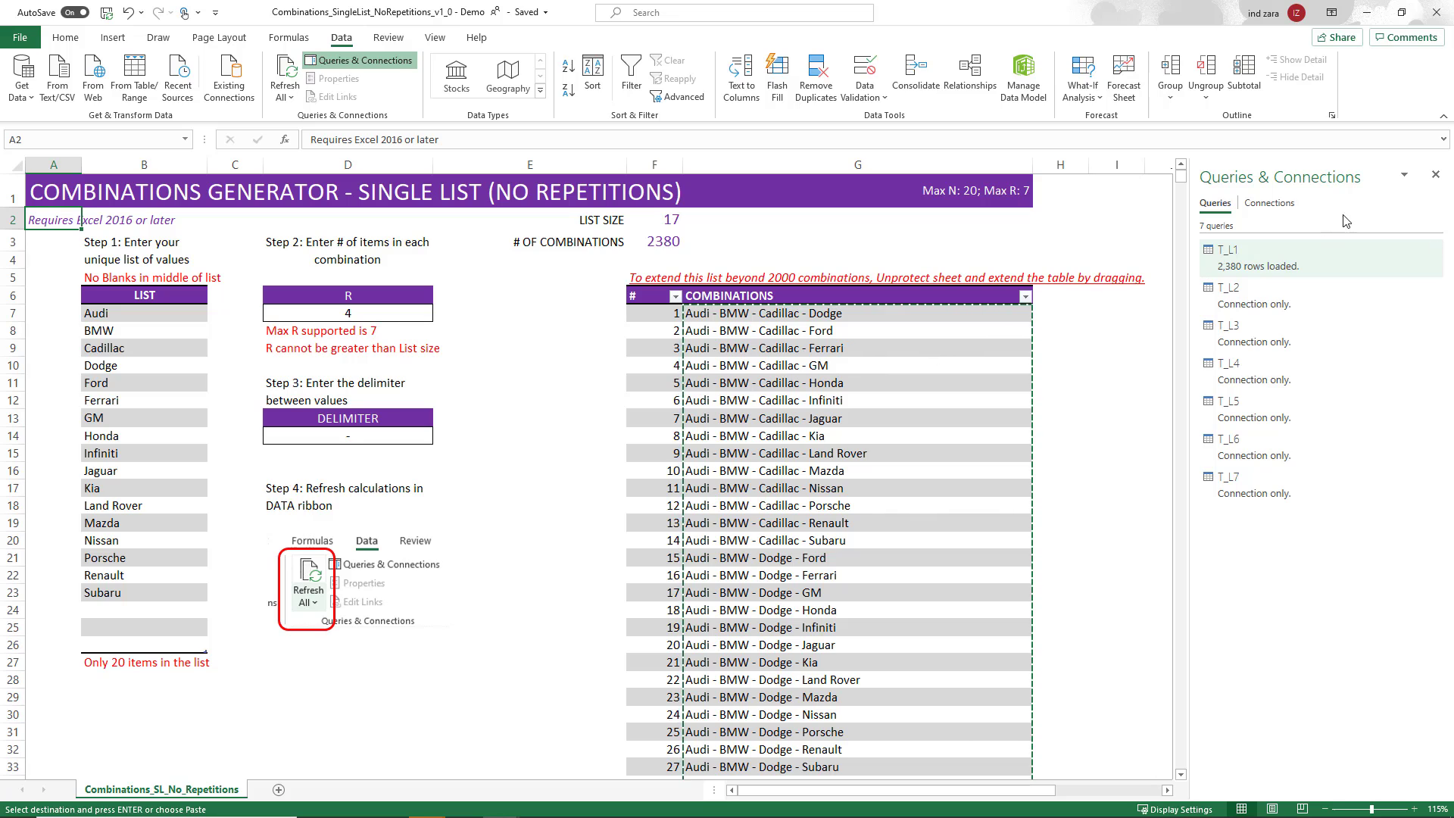
- Close the Queries & Connections pane
left_click(1435, 175)
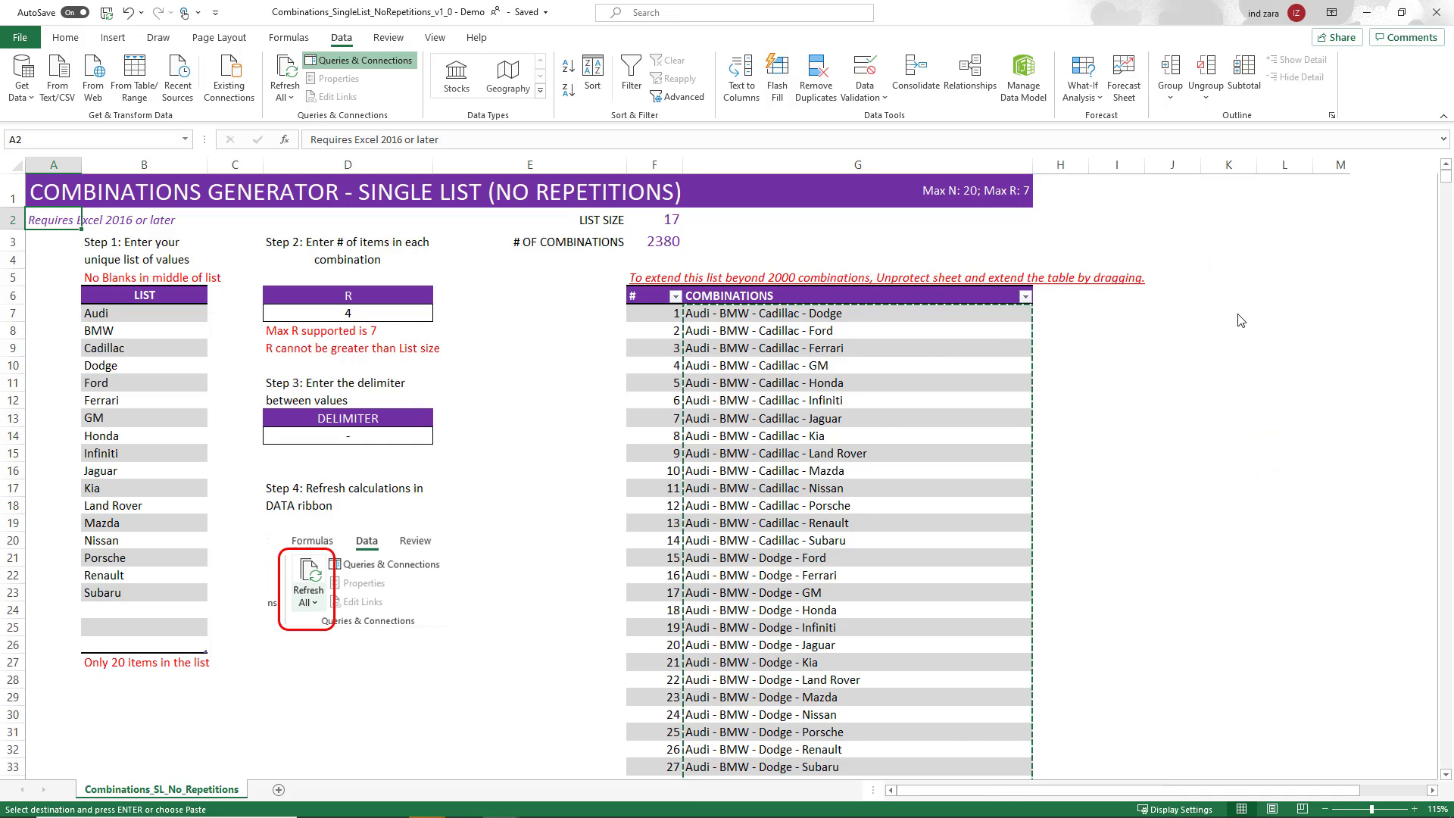